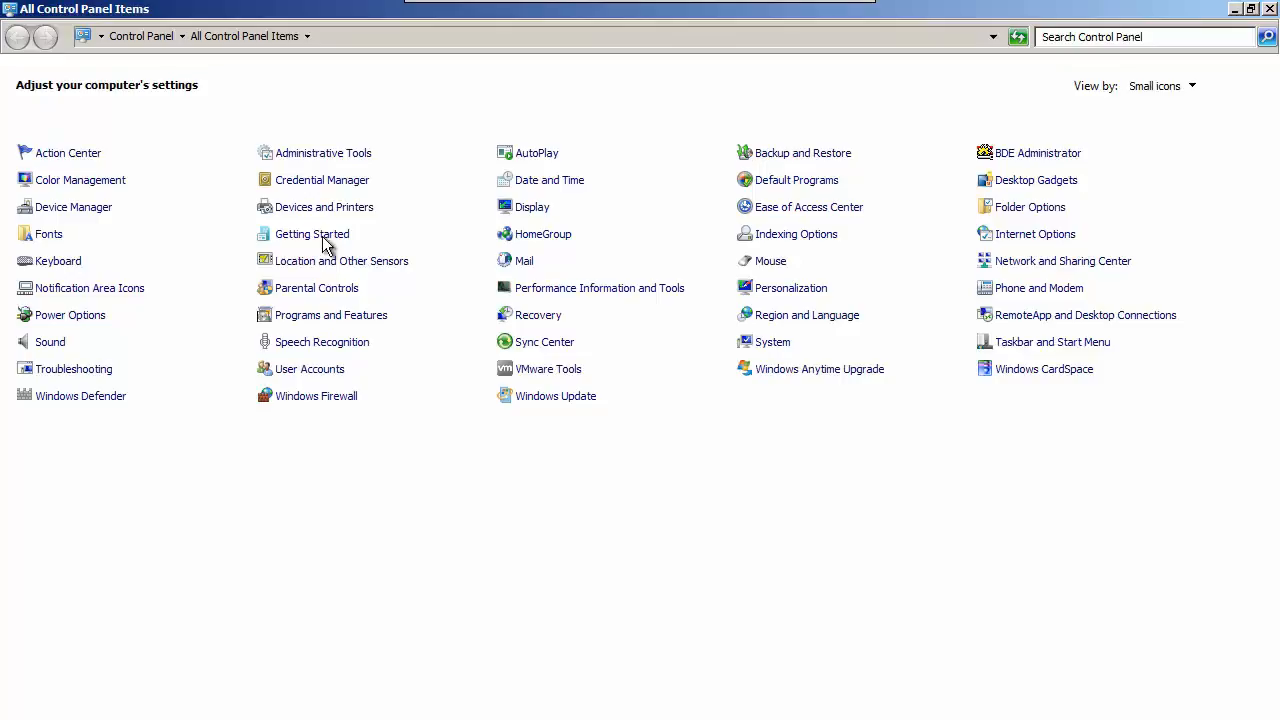
Open the ODBC Data Source Administrator from the Administrative Tools and open the Timberline Data Source user DSN for configuration.
click(324, 155)
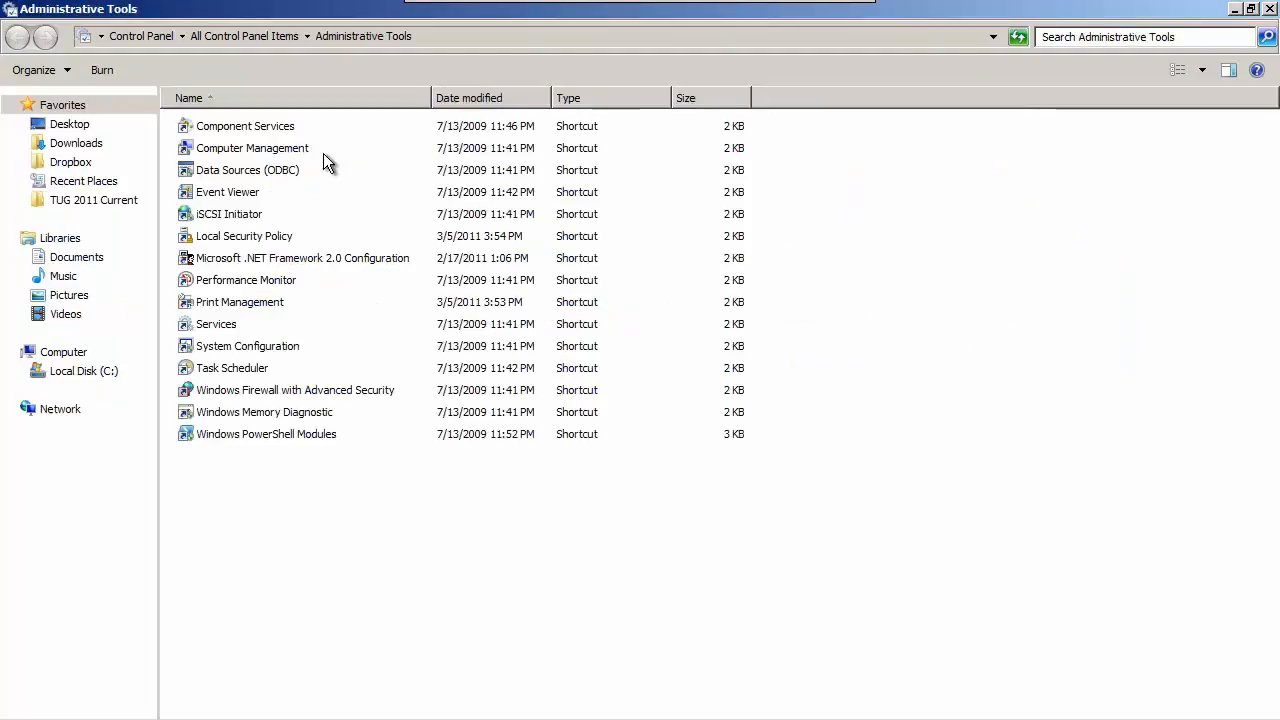
double_click(257, 172)
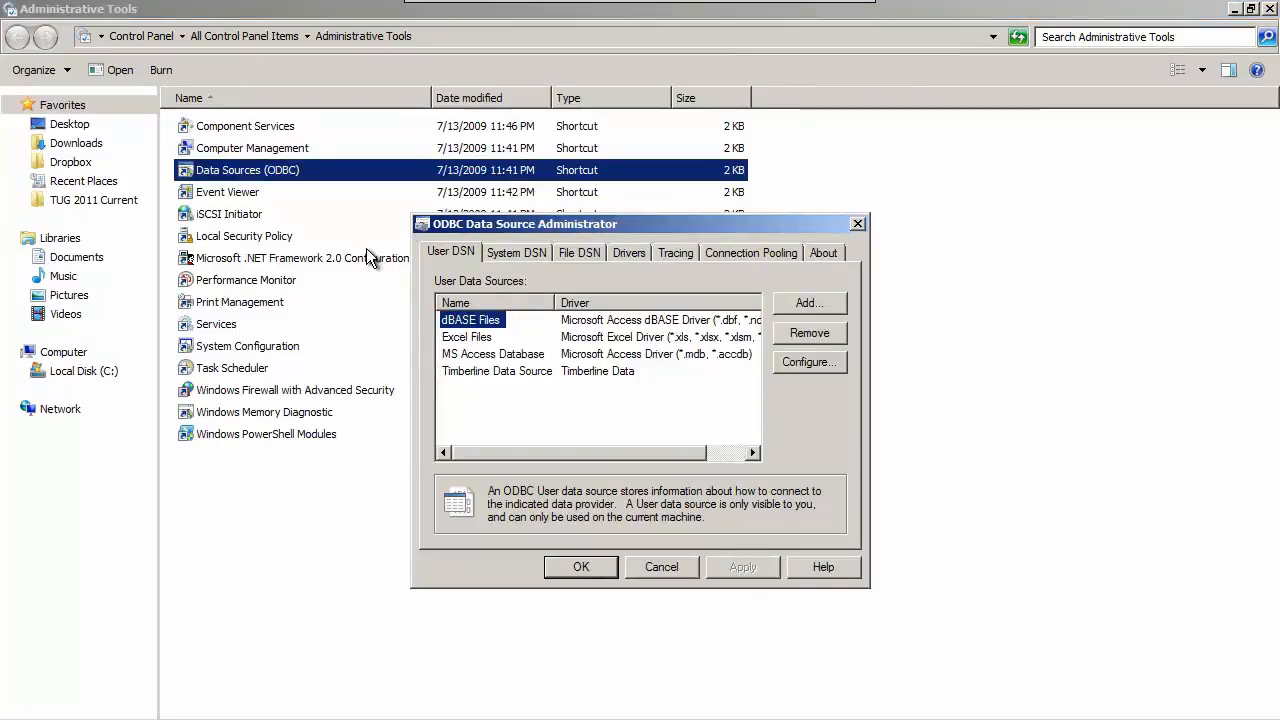
drag(523, 224, 503, 174)
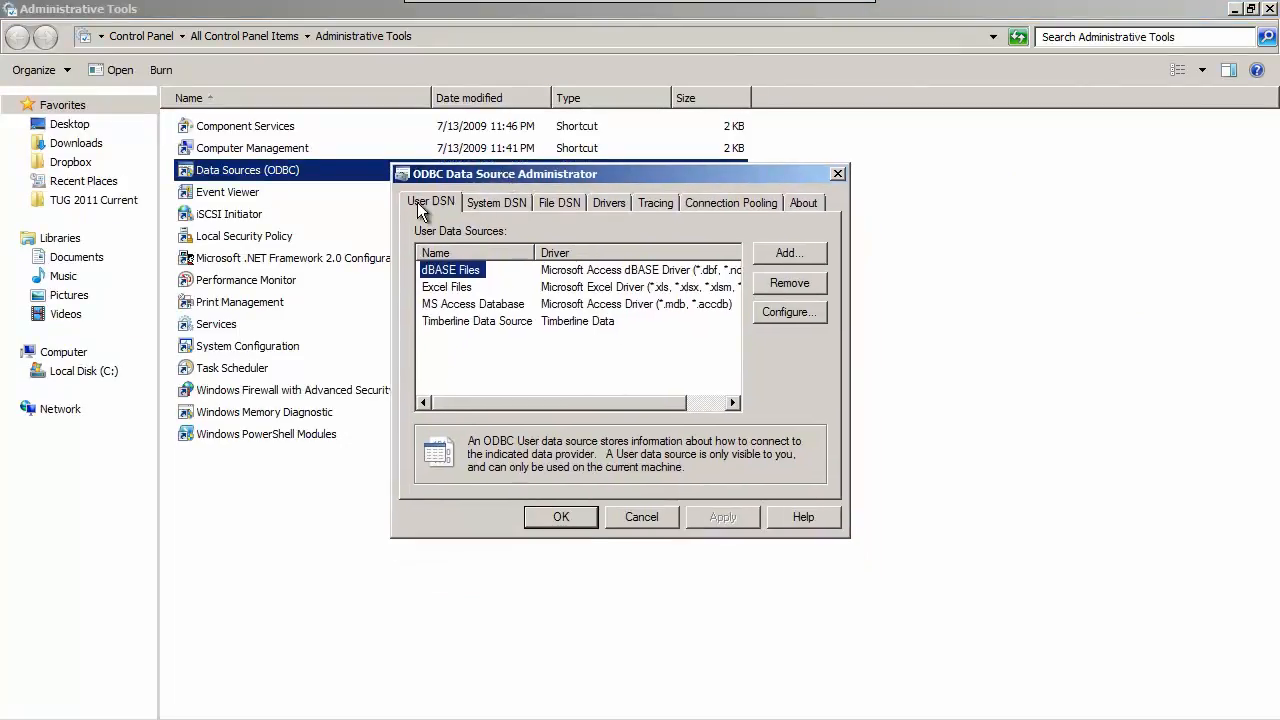
click(460, 321)
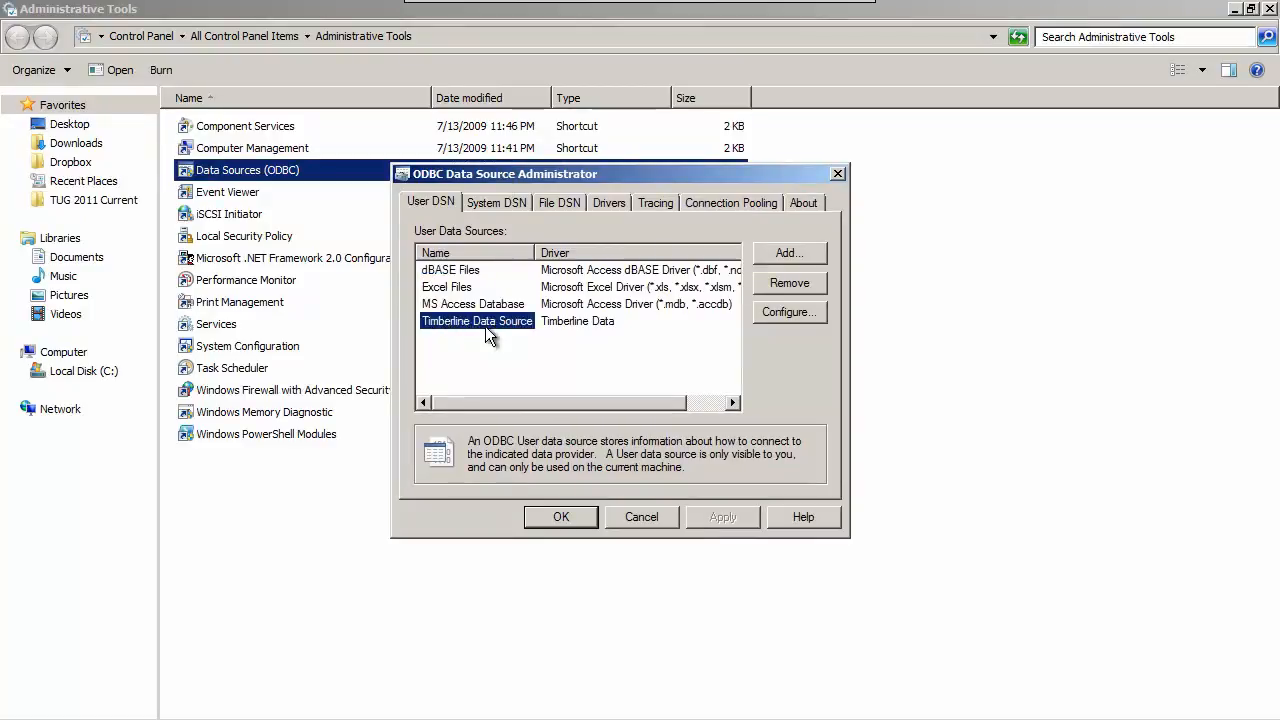
click(822, 312)
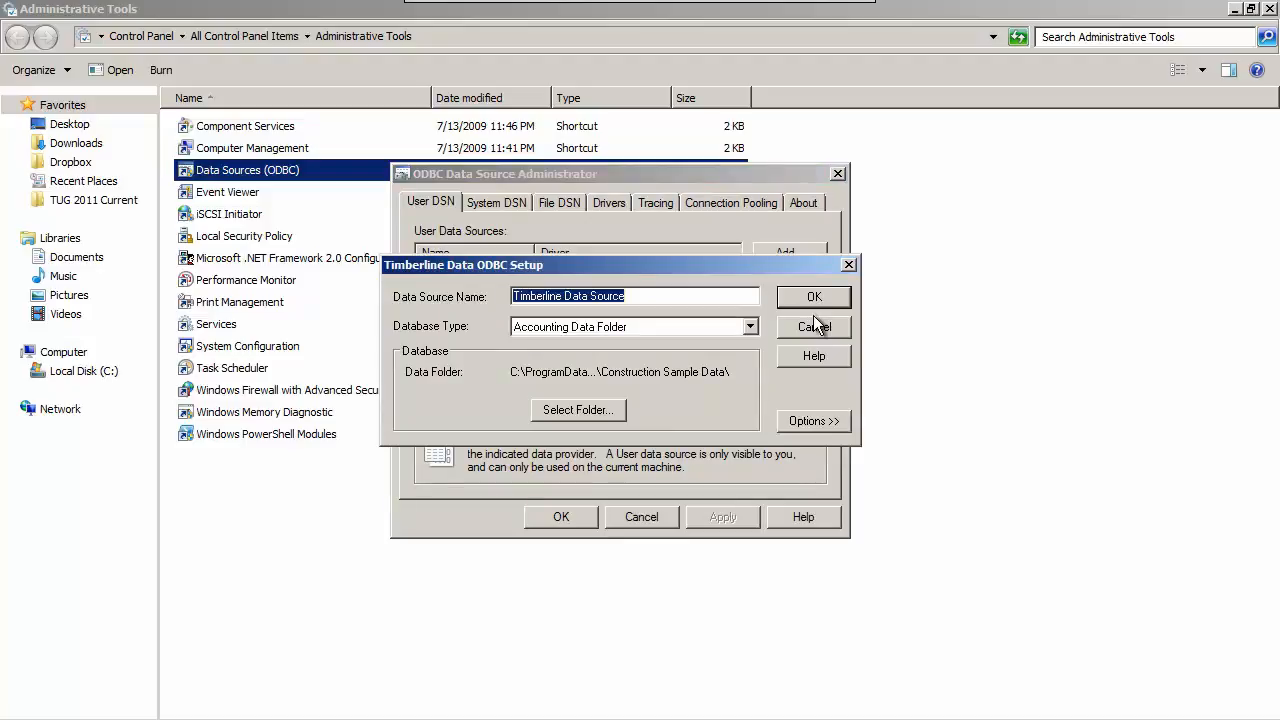
Select the Timberline Construction company as the data folder, expand the data source options, and accept the setup.
click(608, 410)
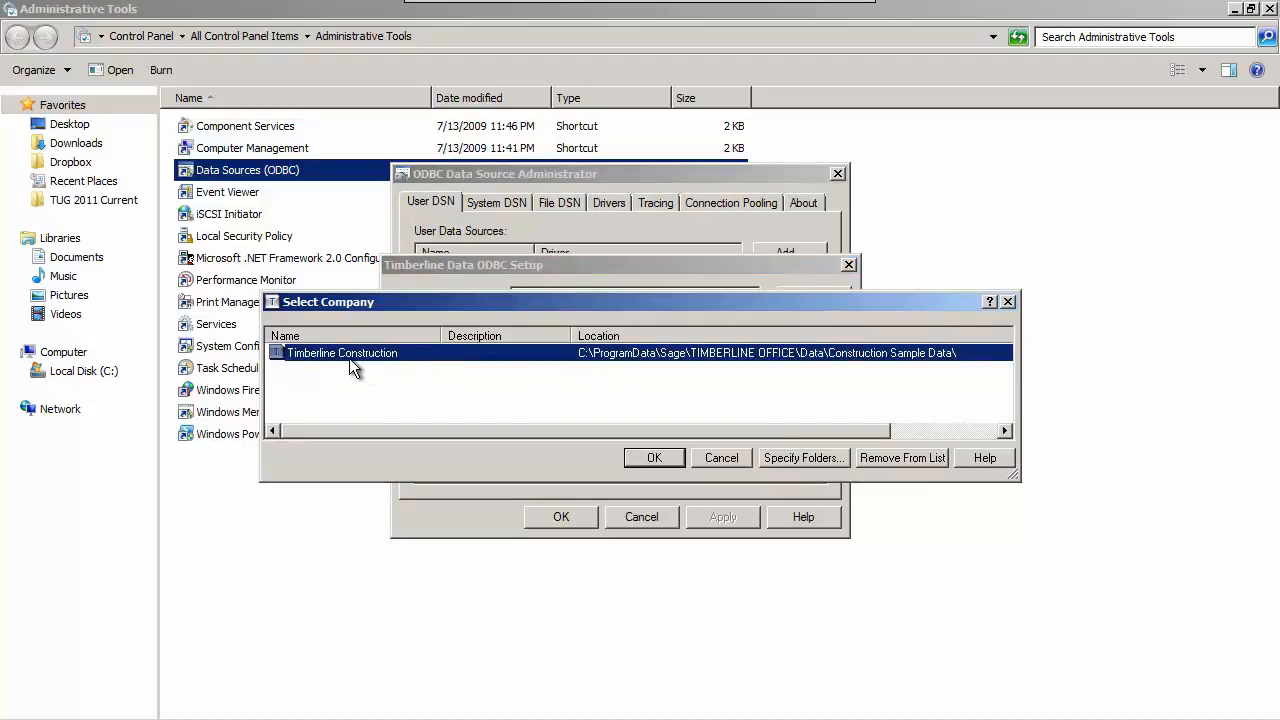
click(647, 460)
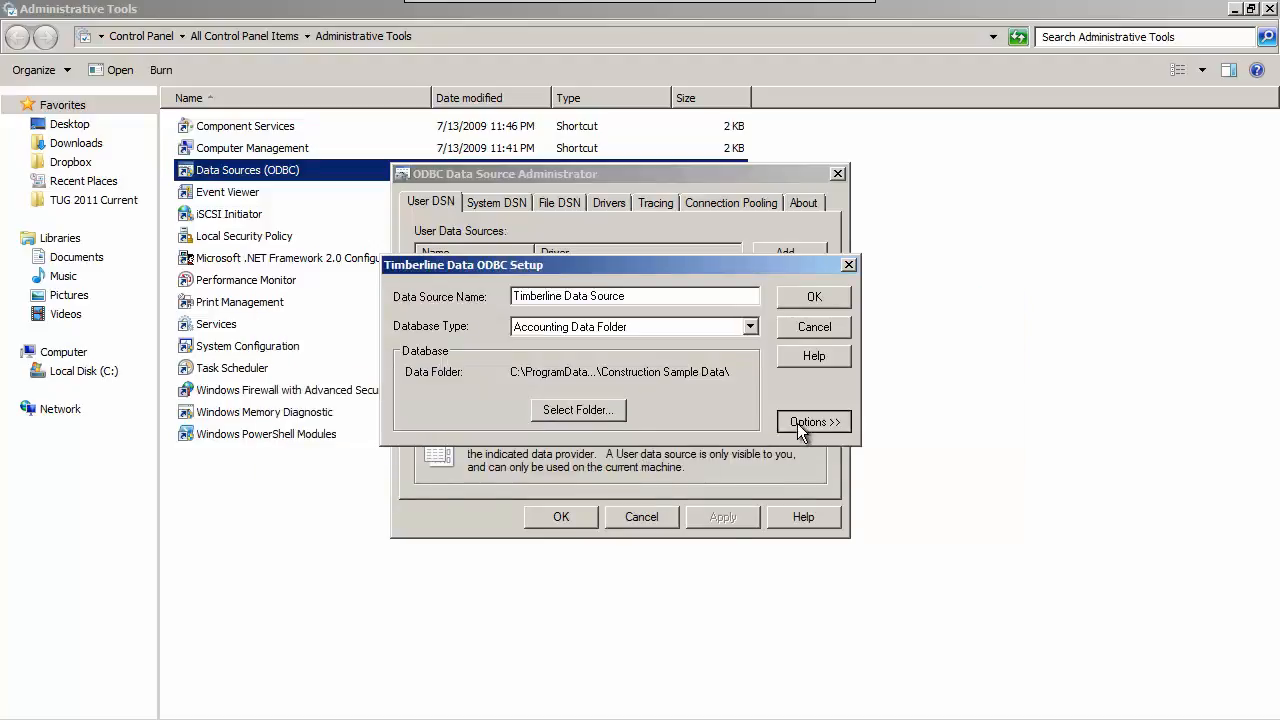
click(797, 423)
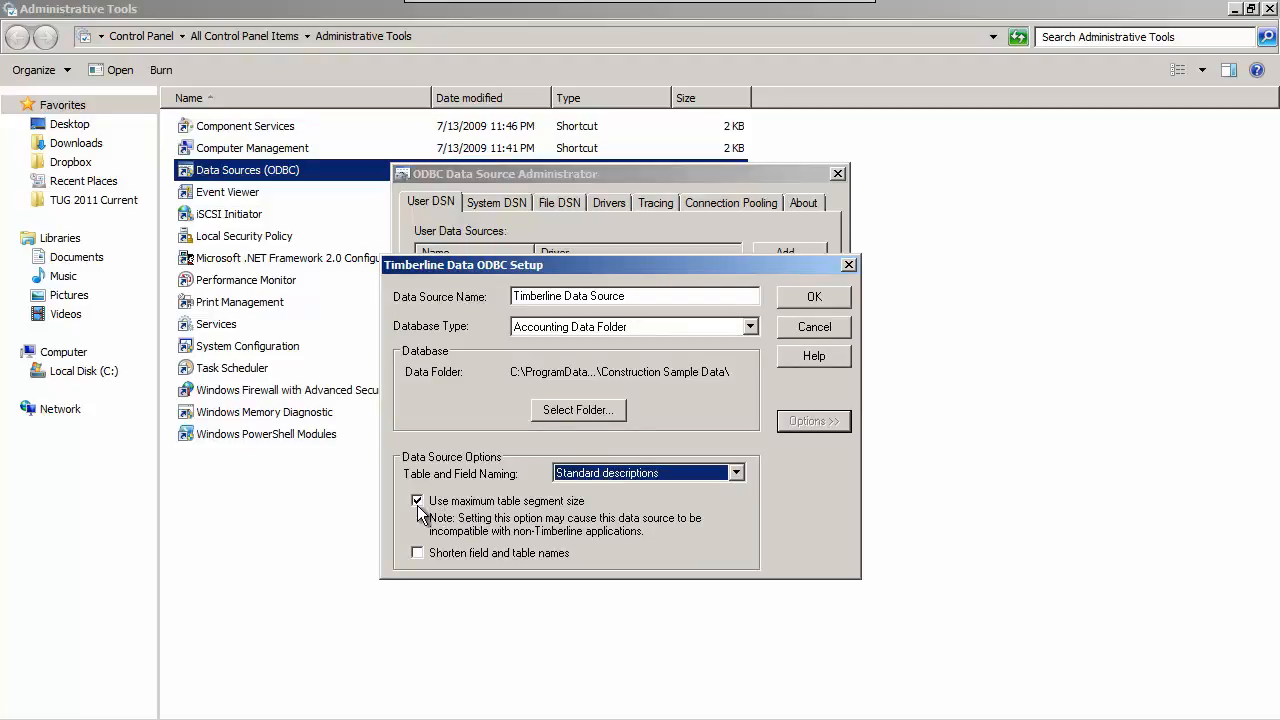
click(810, 298)
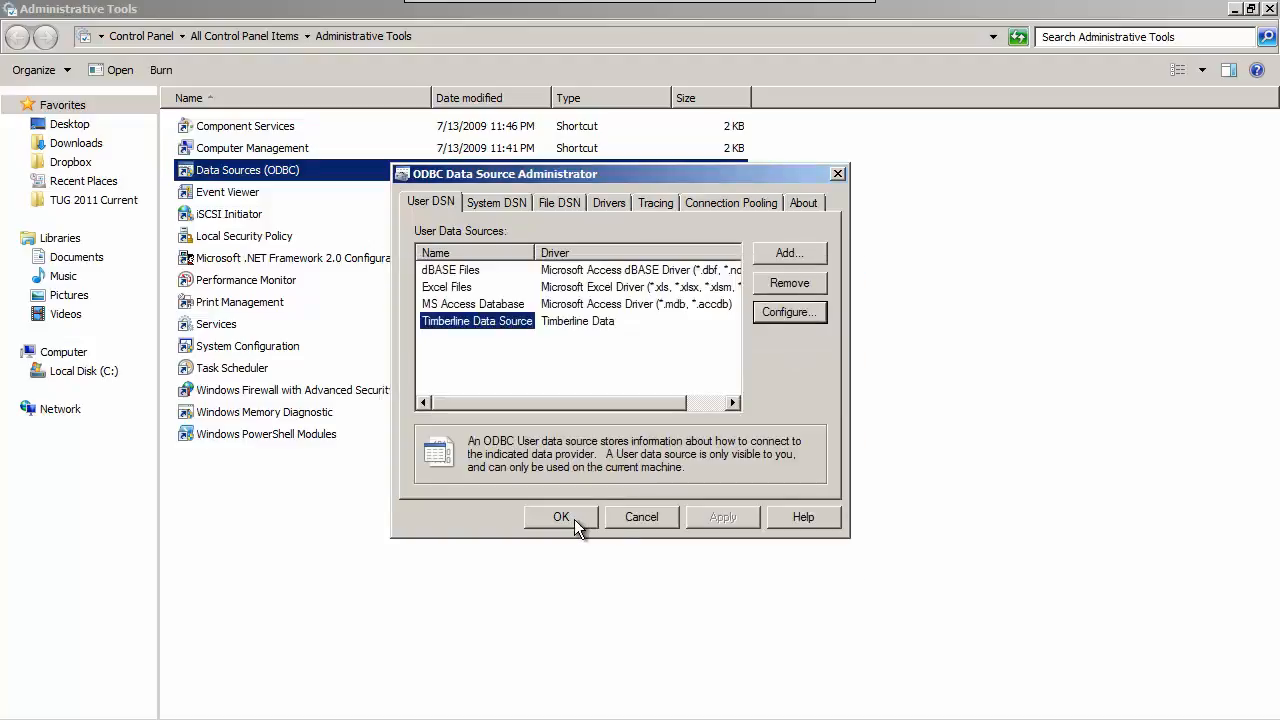
Close the ODBC administrator along with the Administrative Tools and Control Panel windows.
click(488, 435)
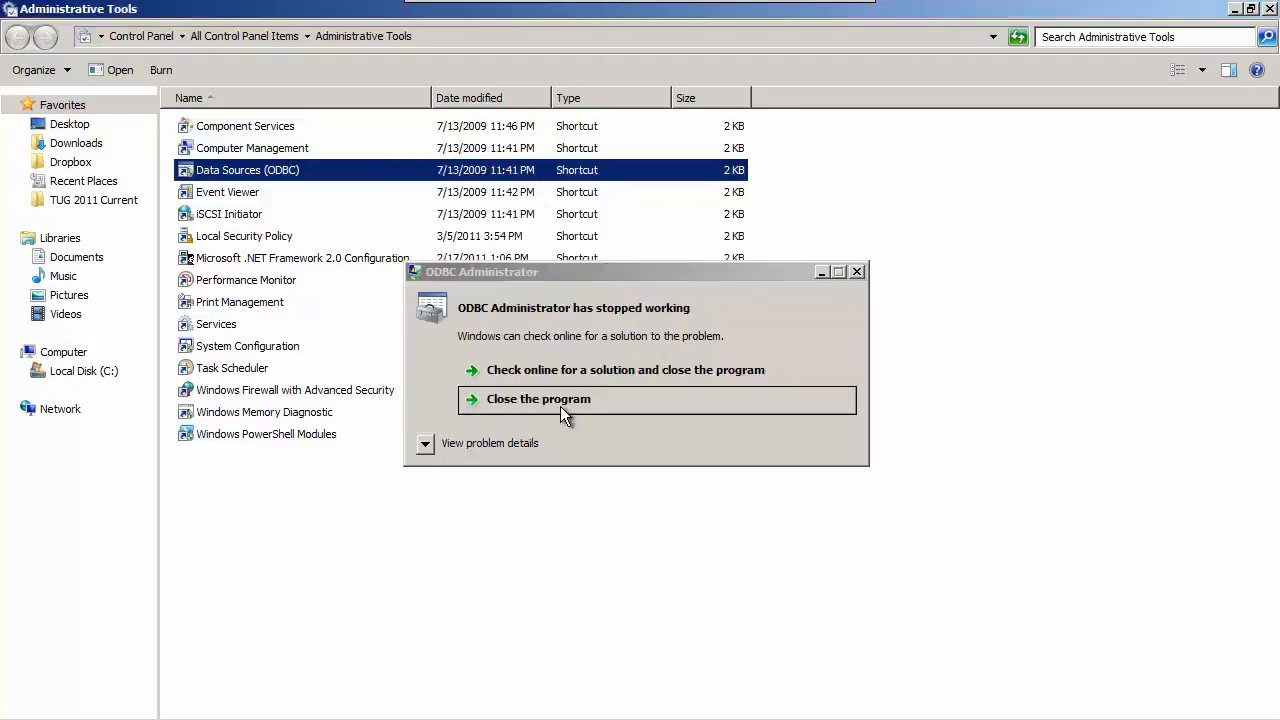
click(566, 404)
click(1270, 9)
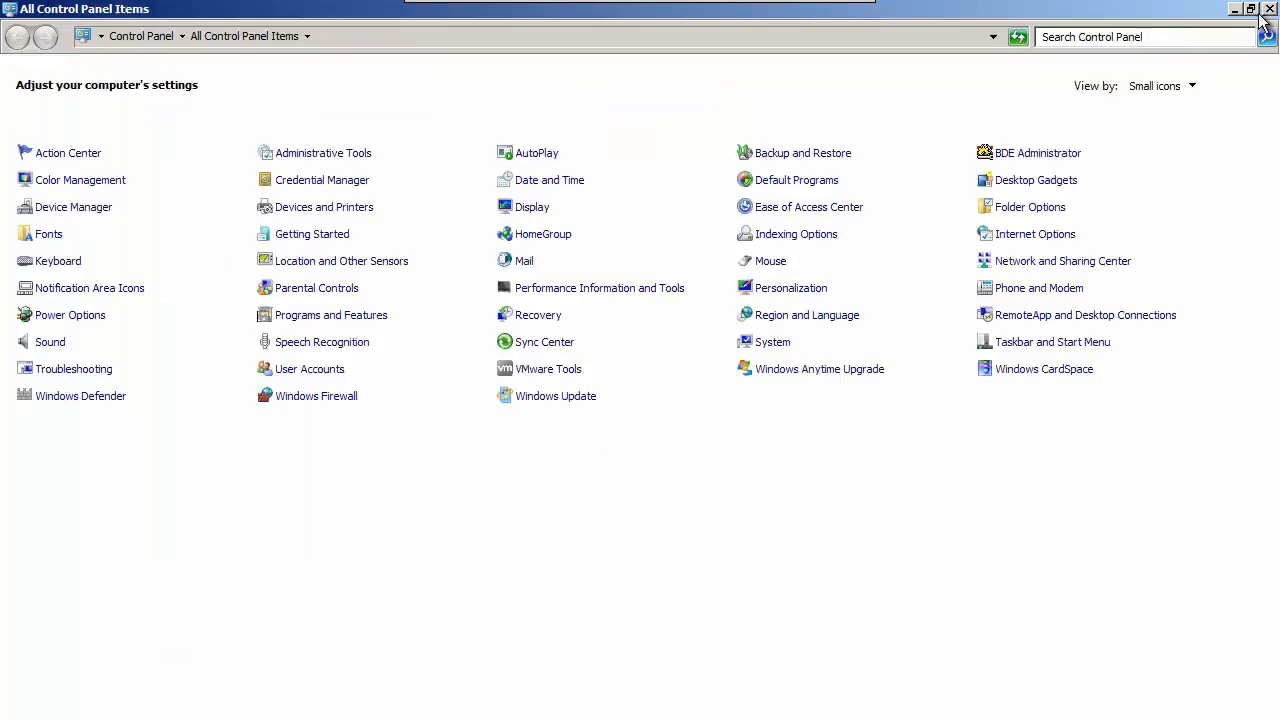
click(1270, 9)
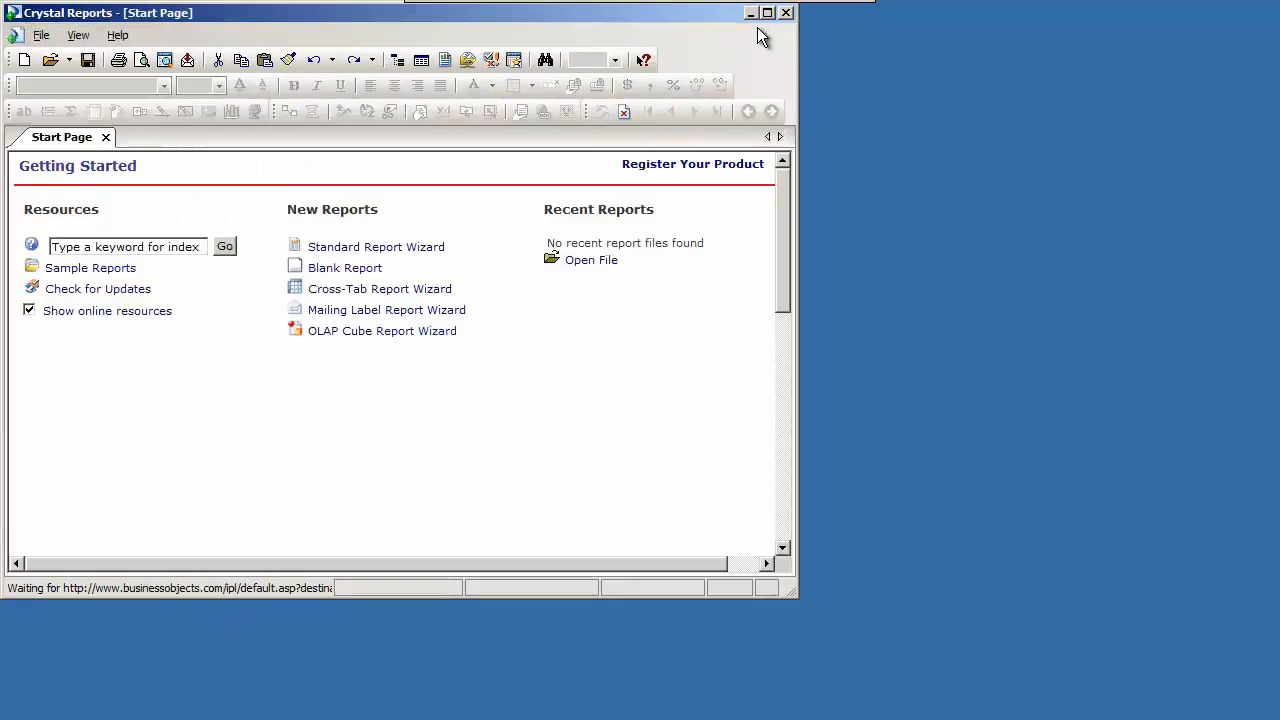
Switch to Crystal Reports in a maximized window, close the start page, and create a new blank report.
click(767, 14)
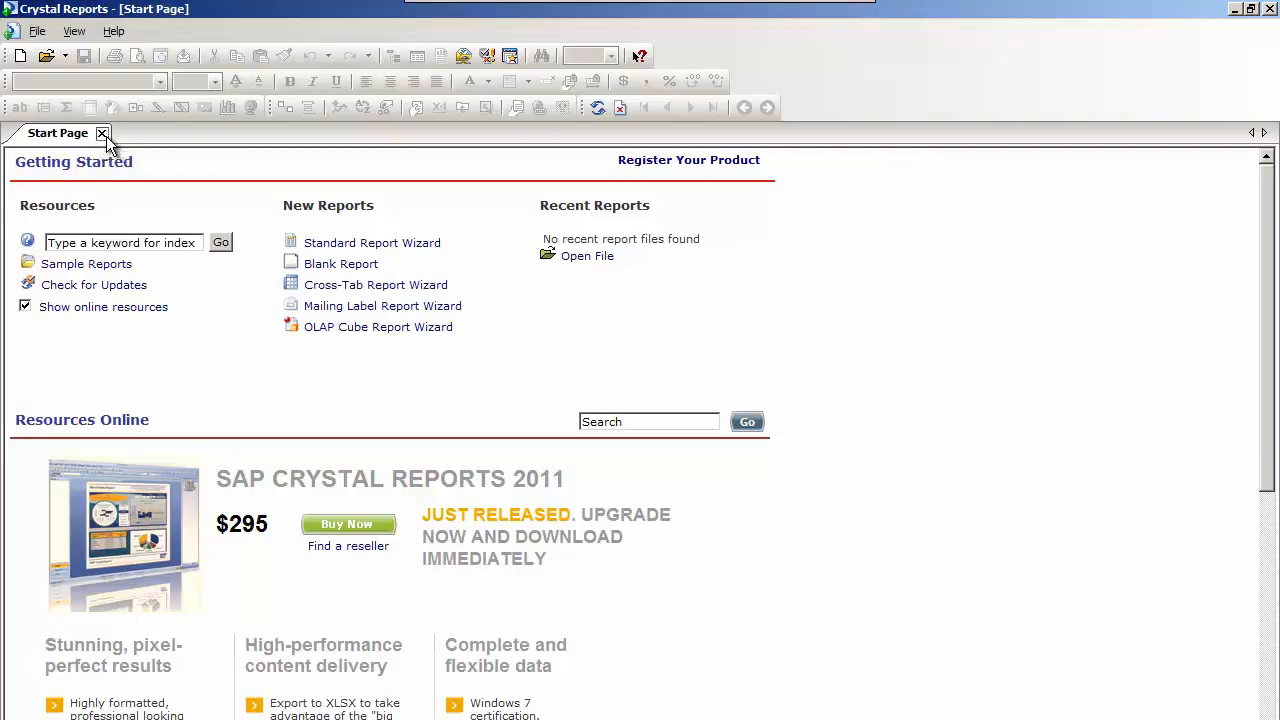
click(102, 134)
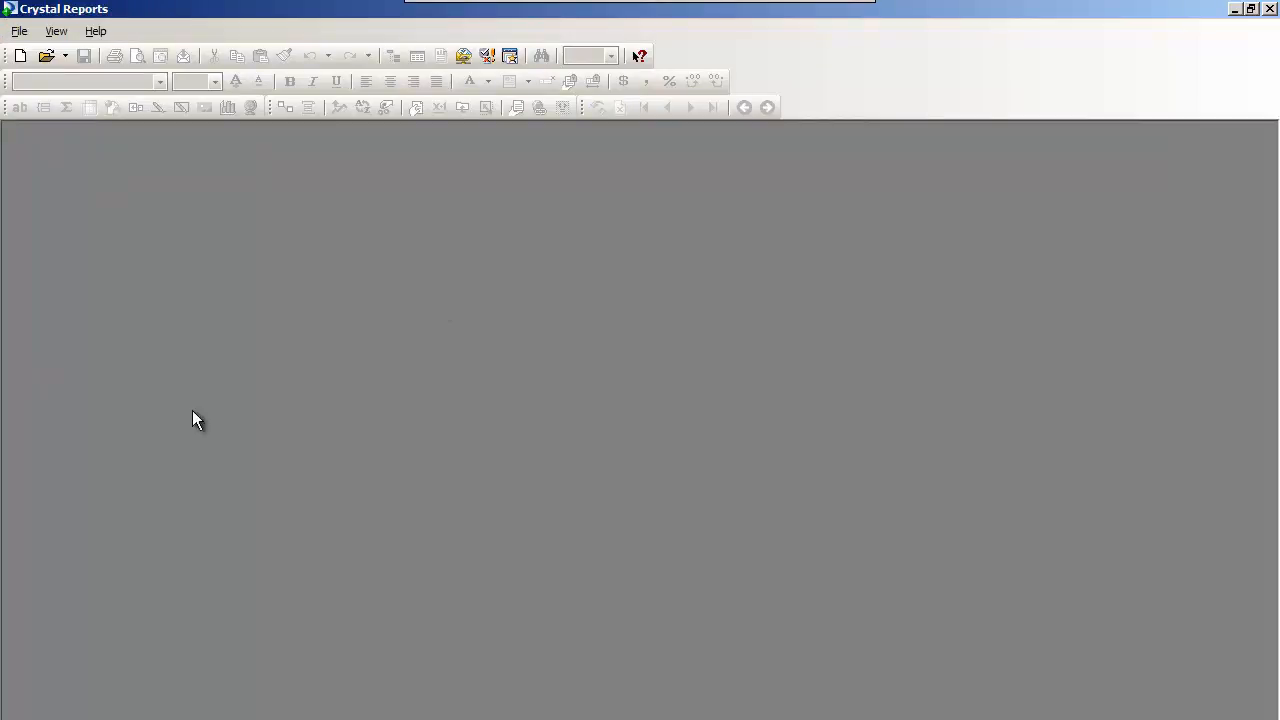
click(21, 35)
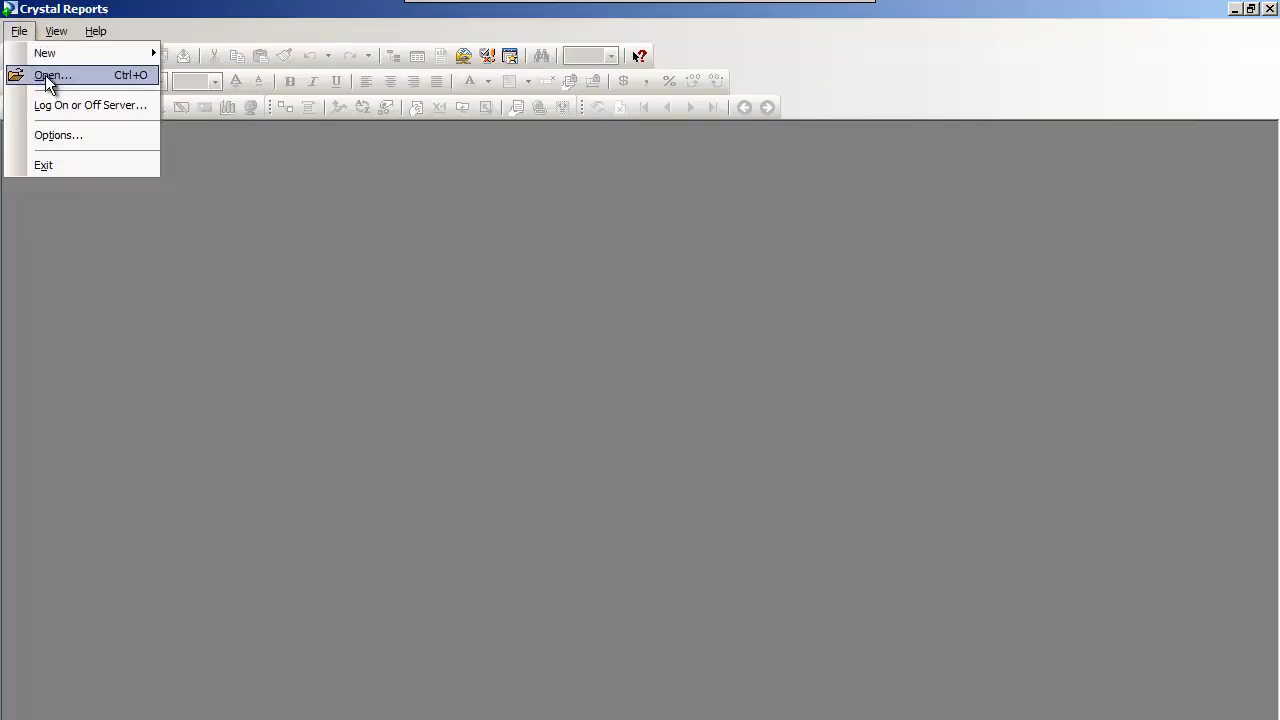
mouse_move(48, 60)
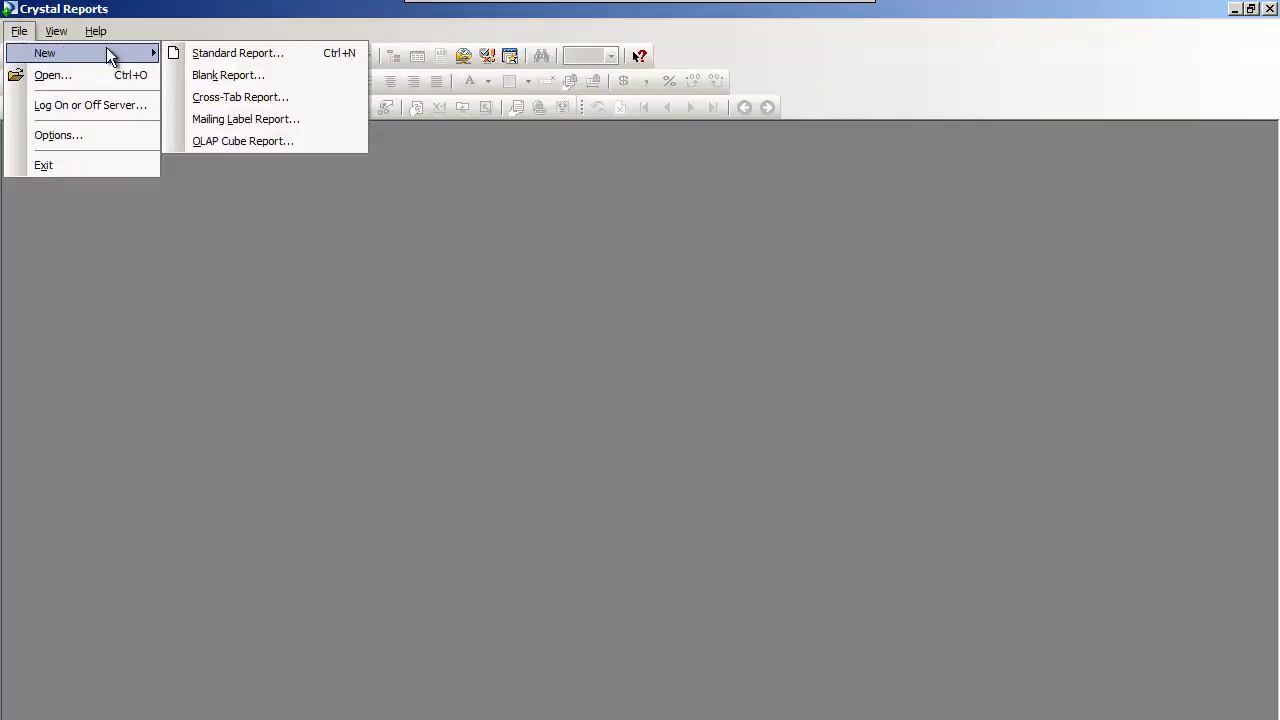
click(237, 76)
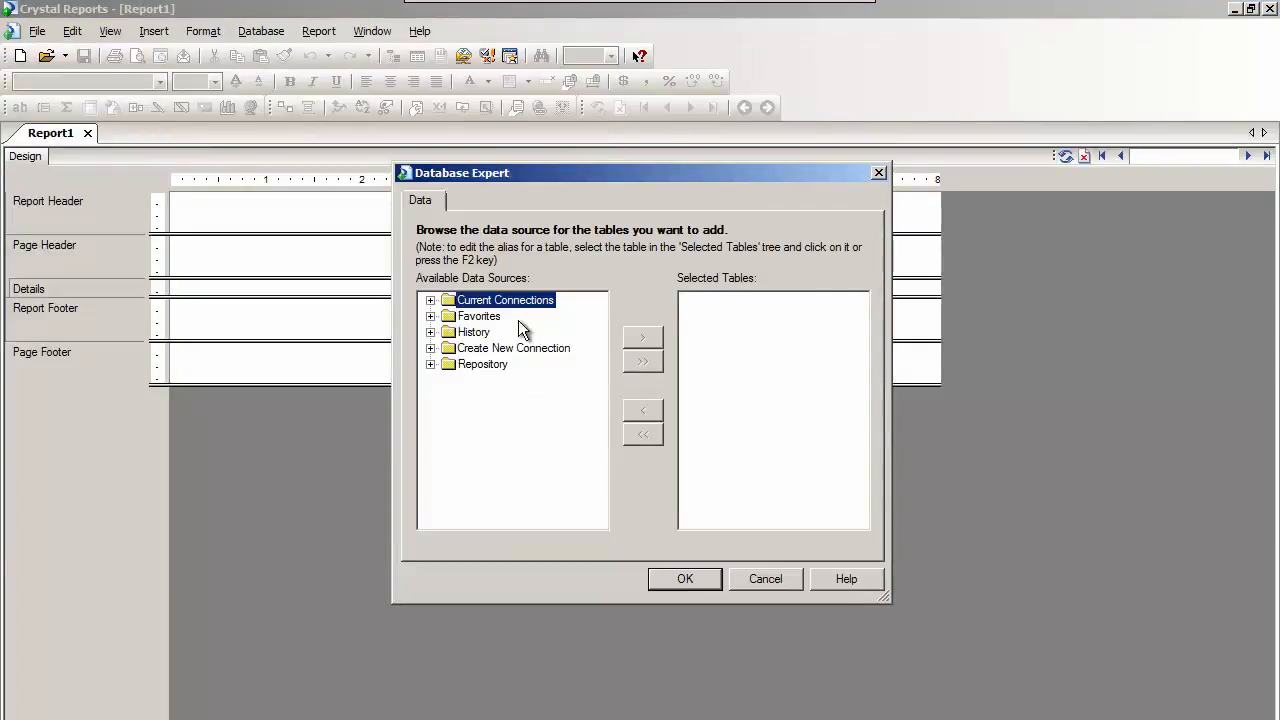
Create a new ODBC (RDO) connection to the Timberline Data Source for the report.
click(430, 348)
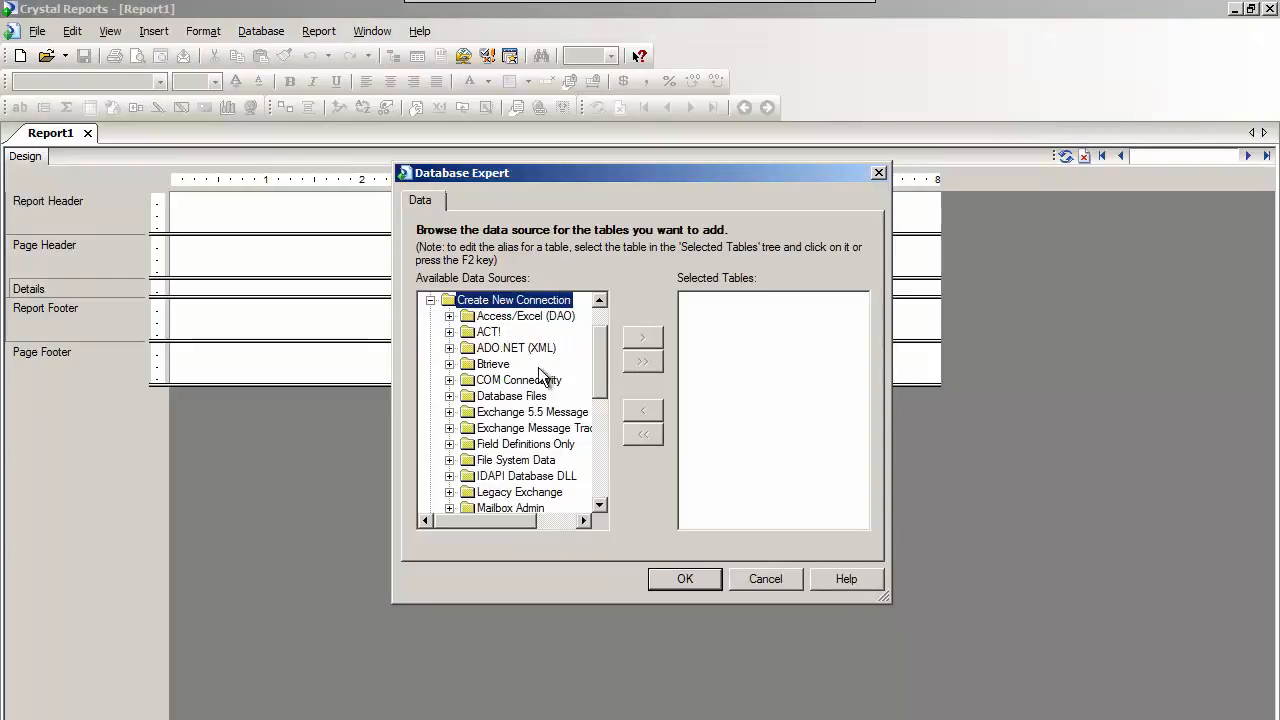
scroll(598, 492, down, 4)
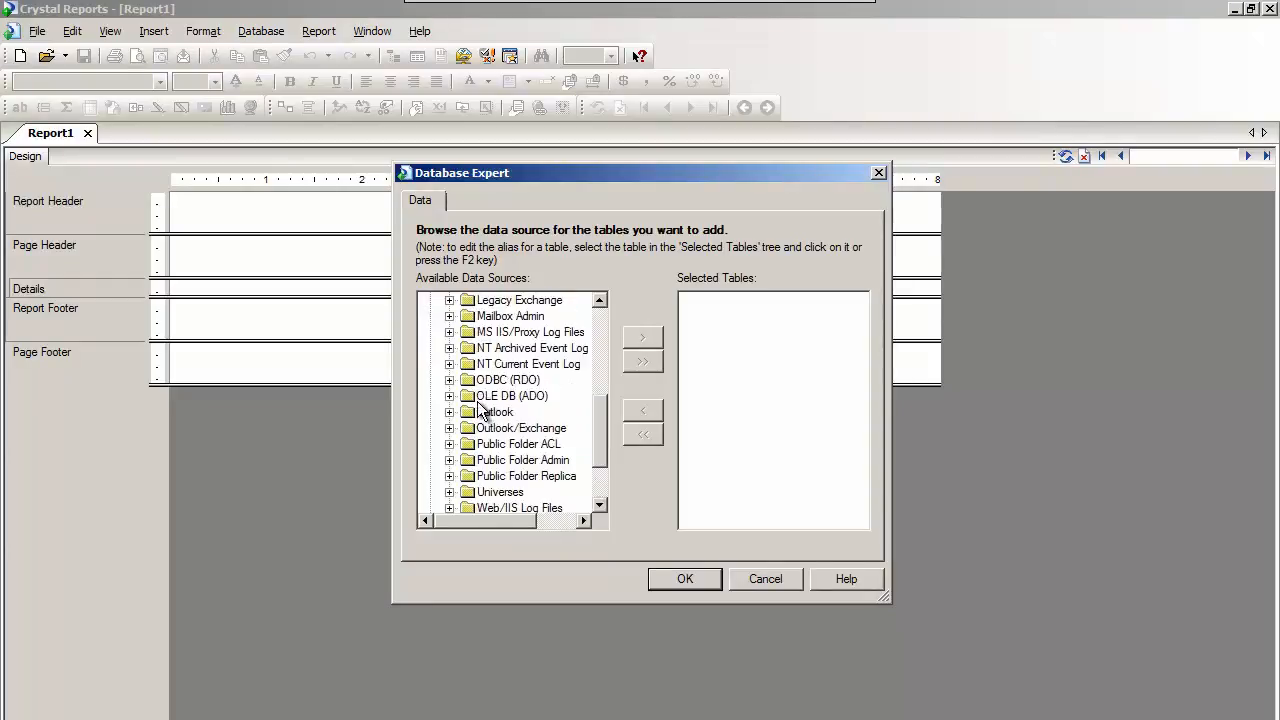
click(449, 380)
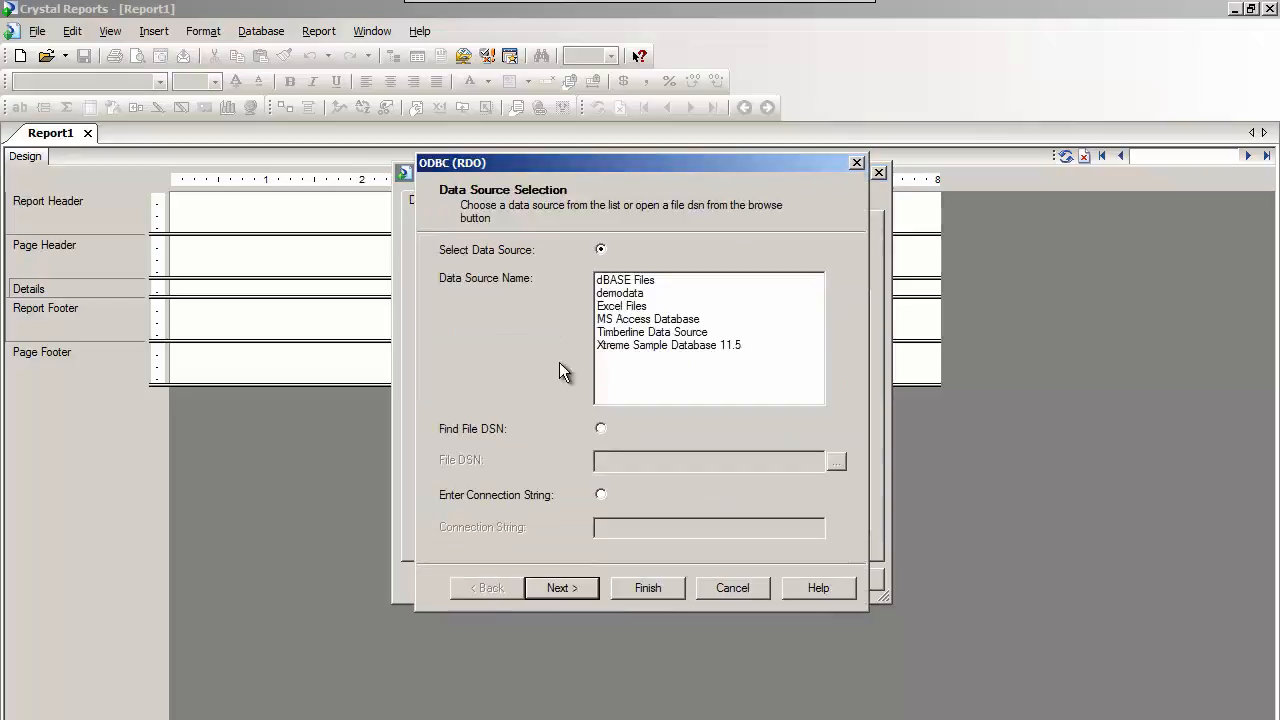
click(617, 333)
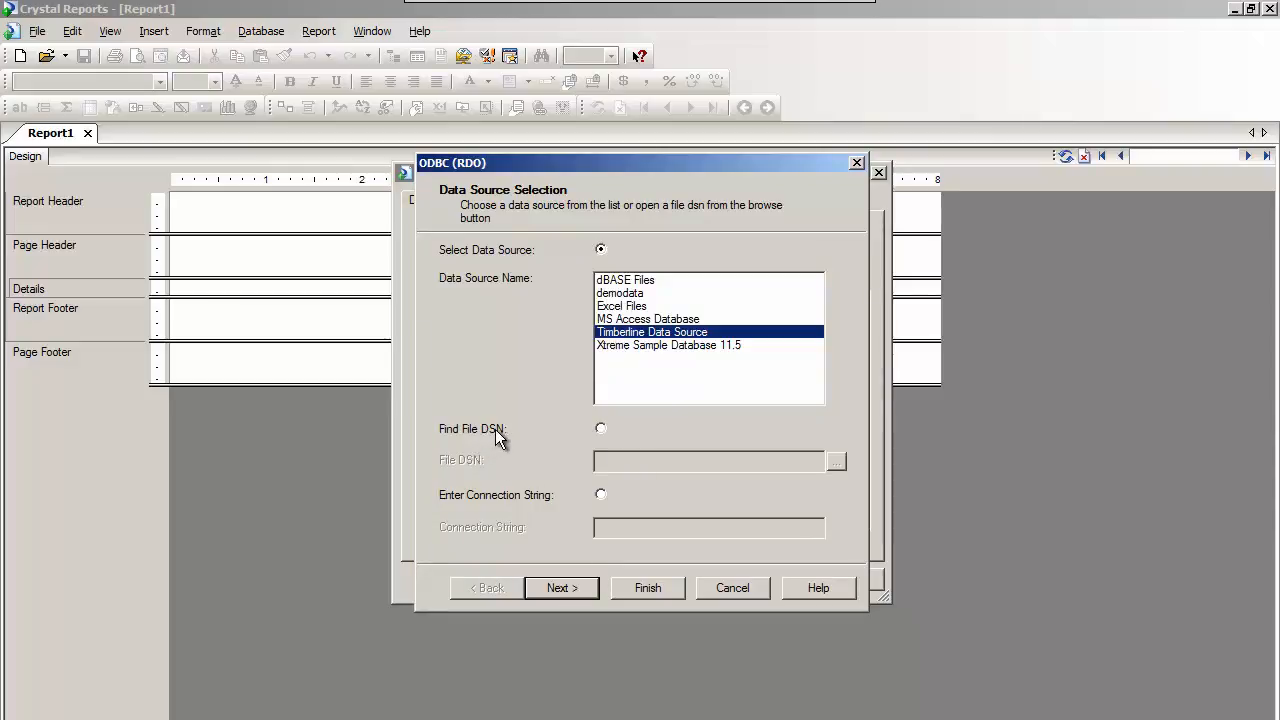
click(650, 594)
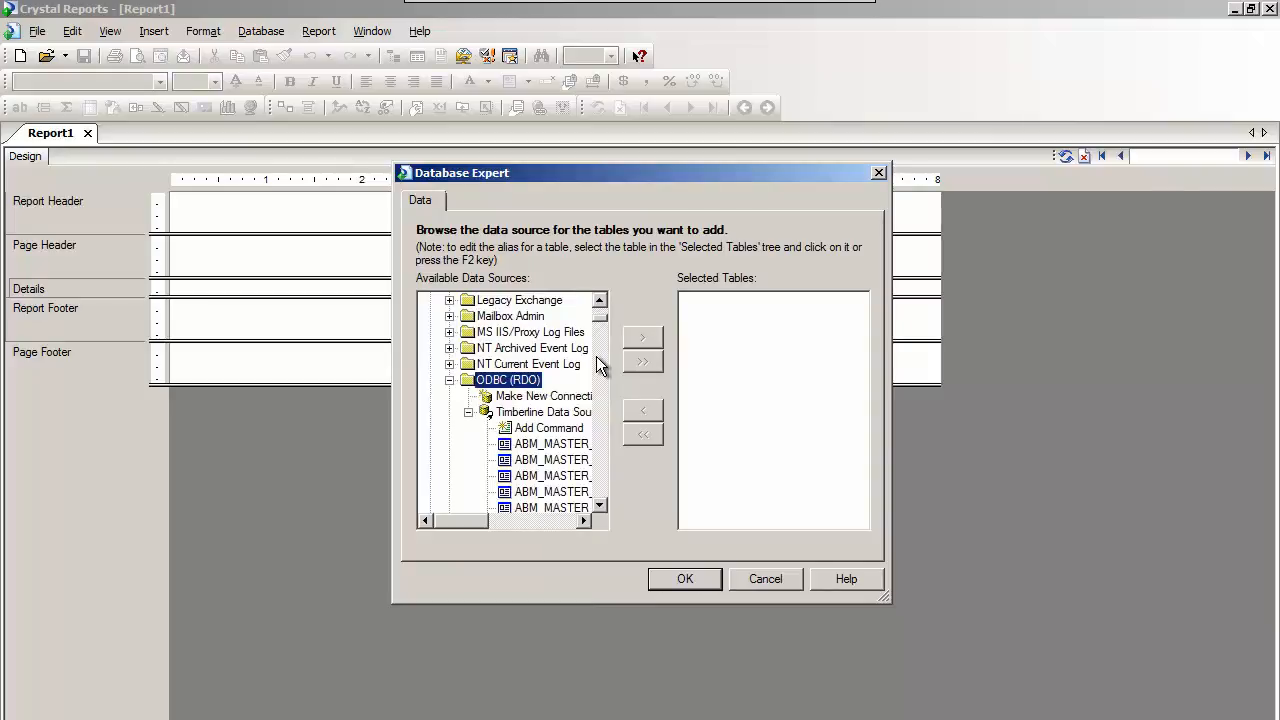
Enlarge the Database Expert dialog and re-expand the Timberline Data Source so its full table names are readable.
drag(759, 177, 733, 41)
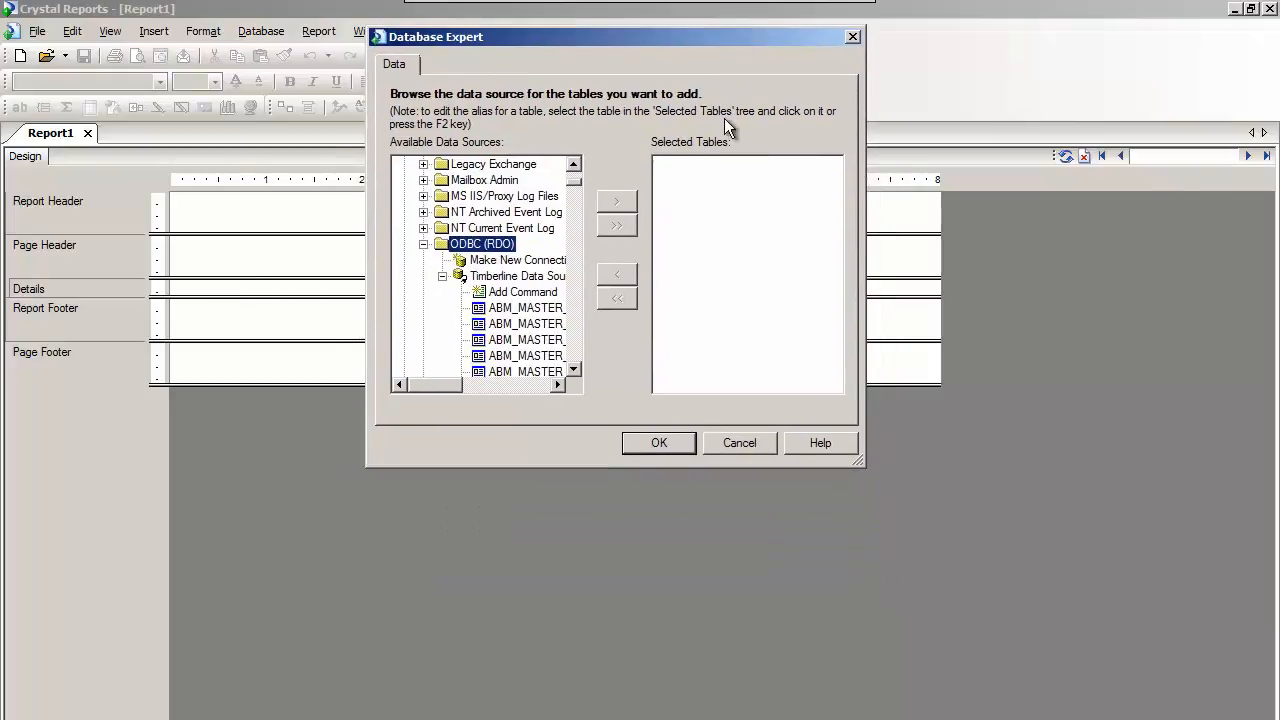
drag(659, 465, 668, 652)
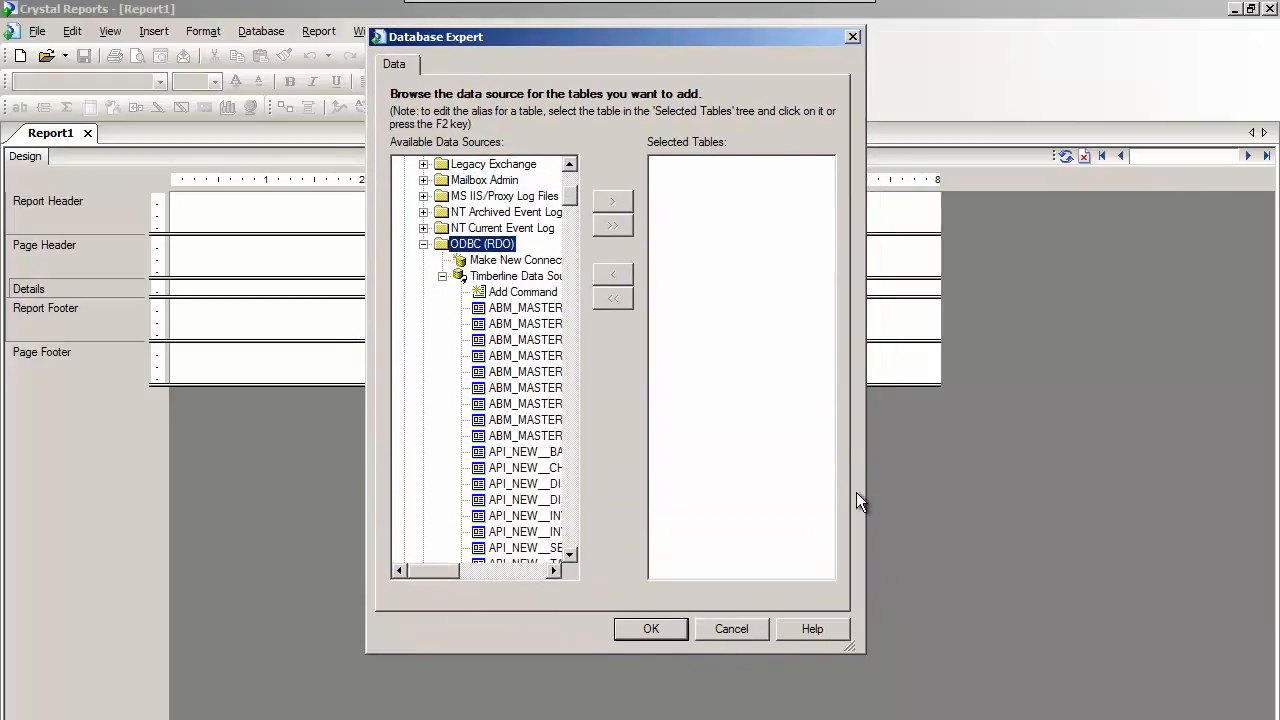
drag(862, 481, 1236, 482)
click(442, 276)
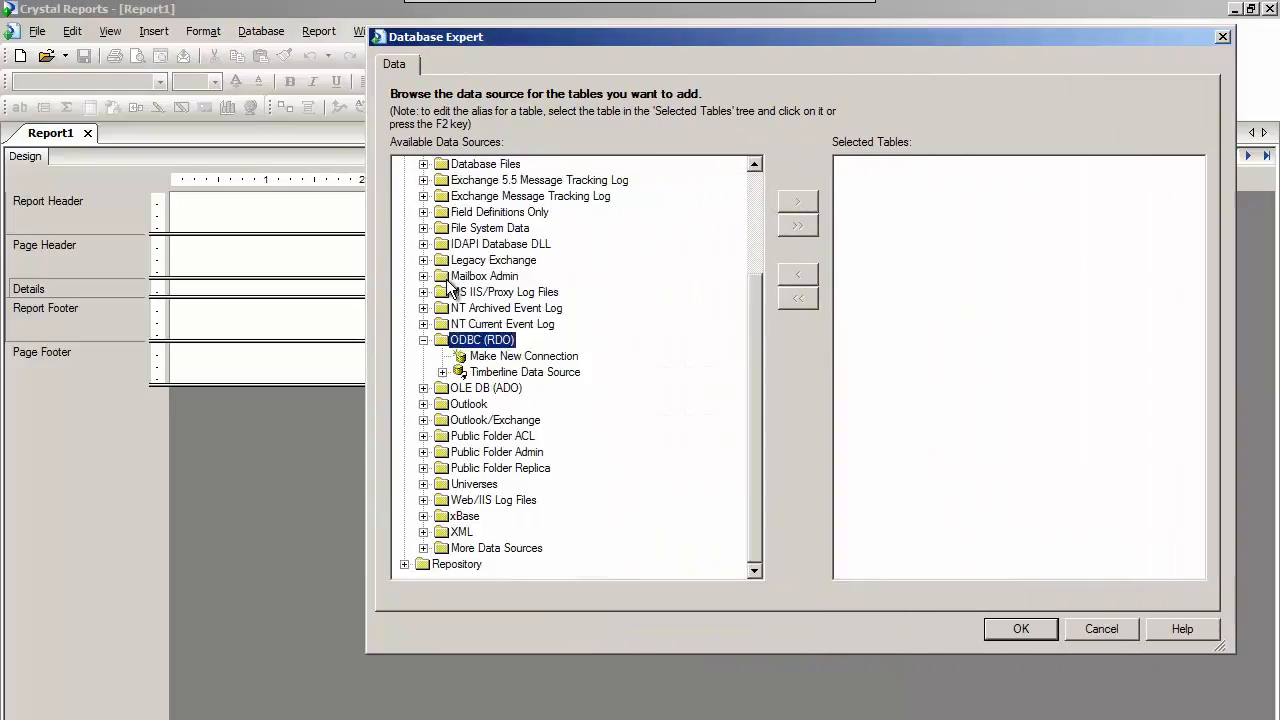
click(443, 372)
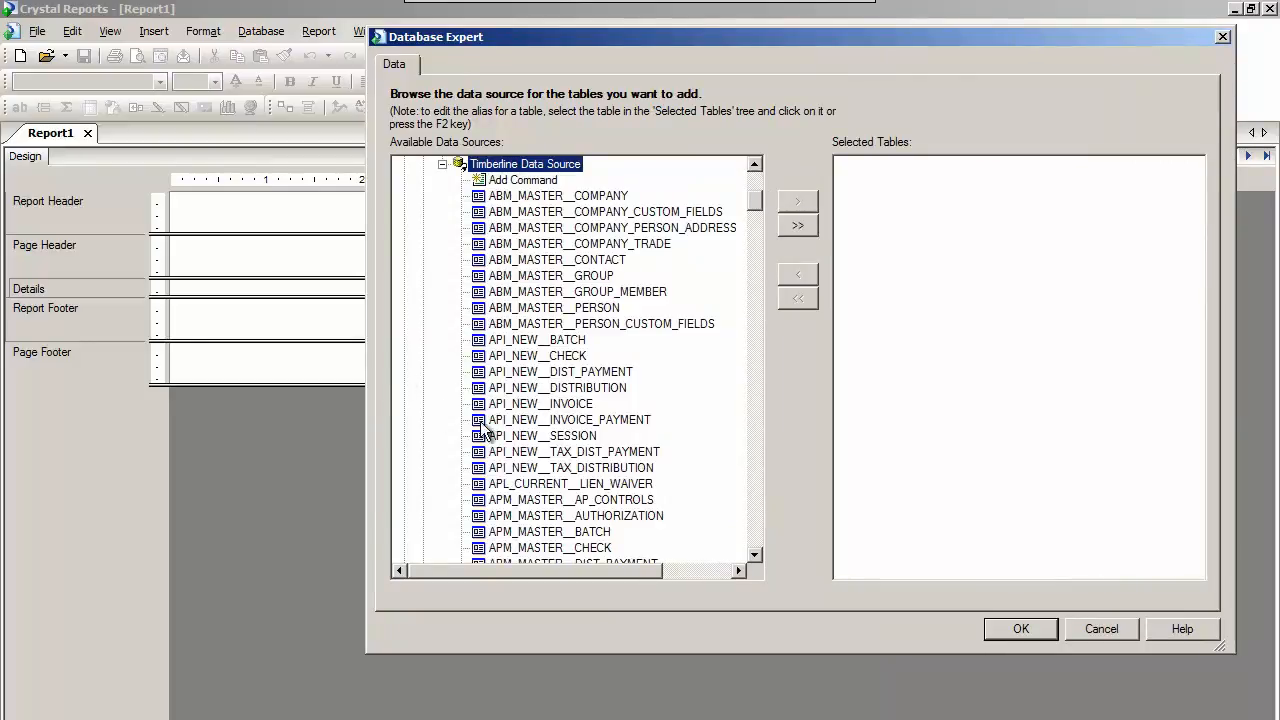
Browse the Timberline tables and add APM_MASTER__INVOICE to the report's selected tables.
click(757, 538)
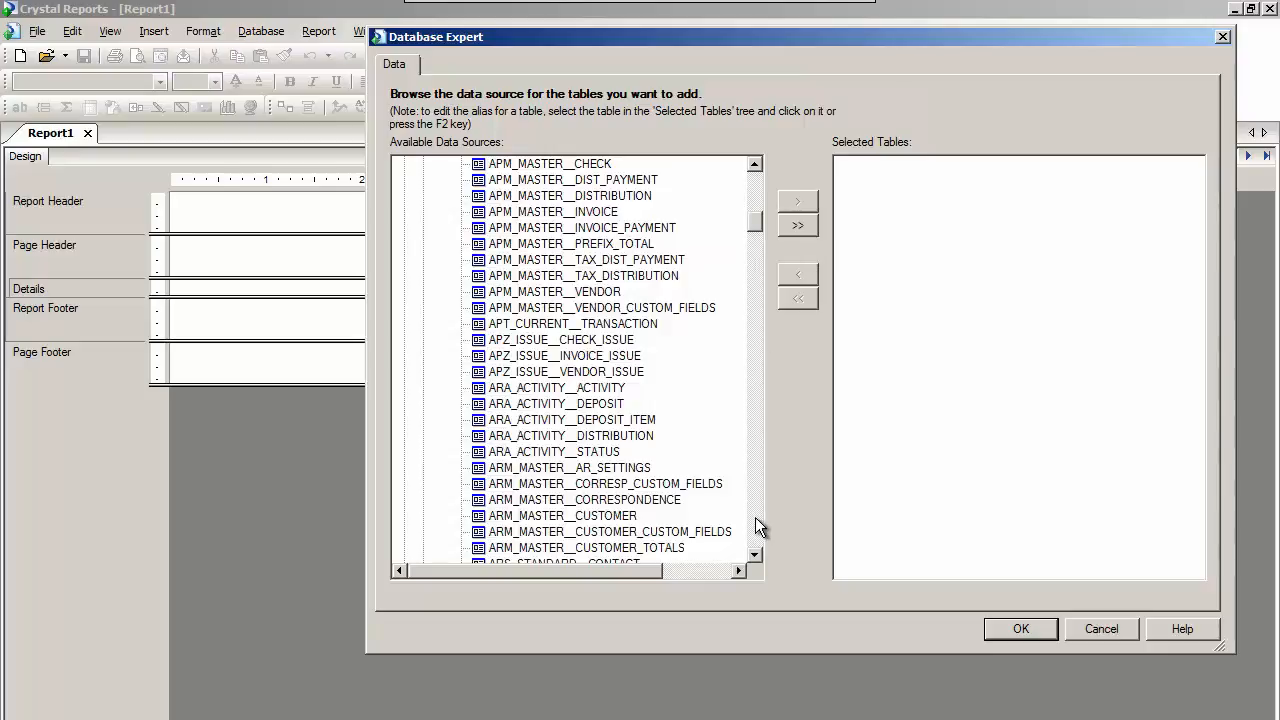
click(758, 190)
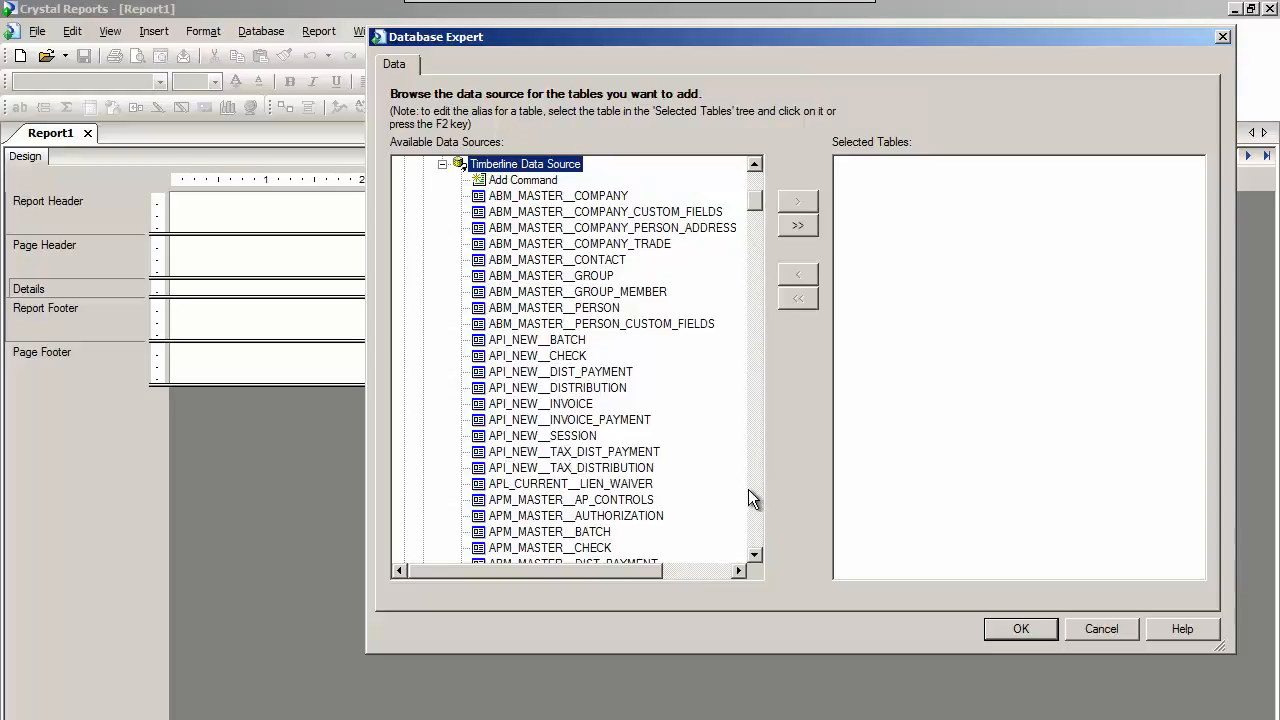
click(756, 555)
click(756, 555)
click(756, 555)
click(756, 555)
click(756, 555)
click(756, 555)
click(756, 555)
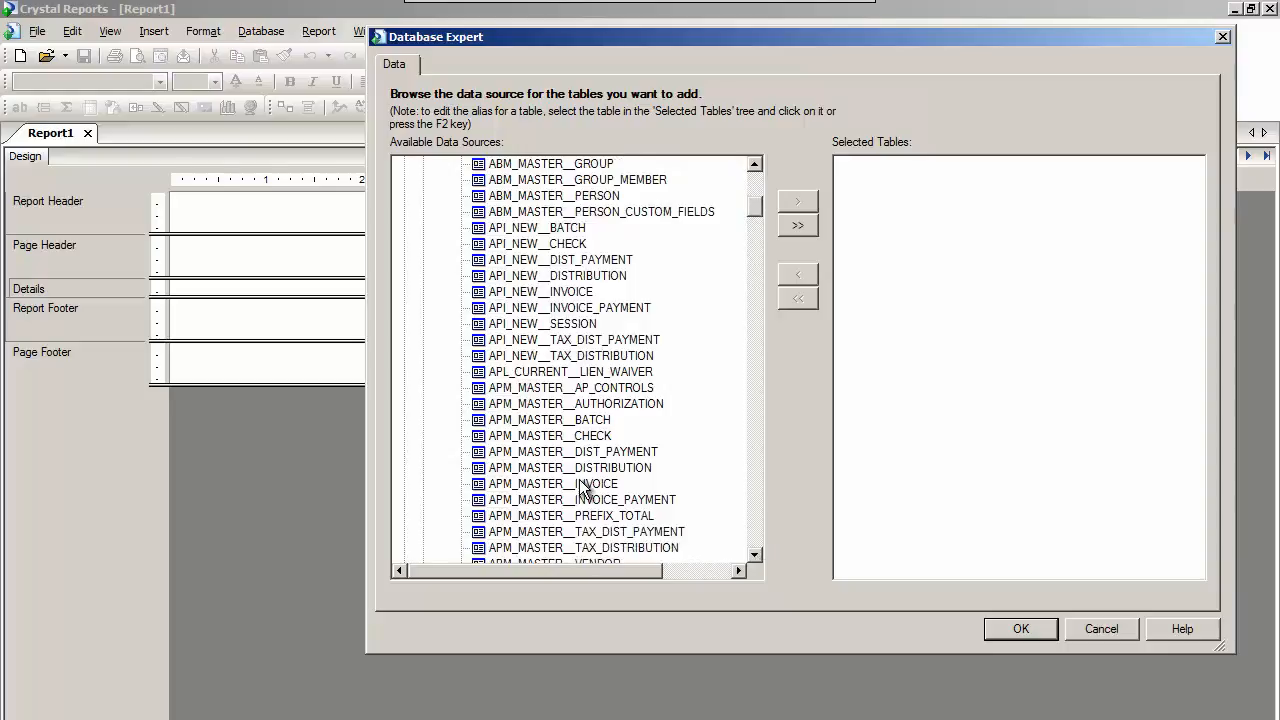
click(583, 484)
click(797, 201)
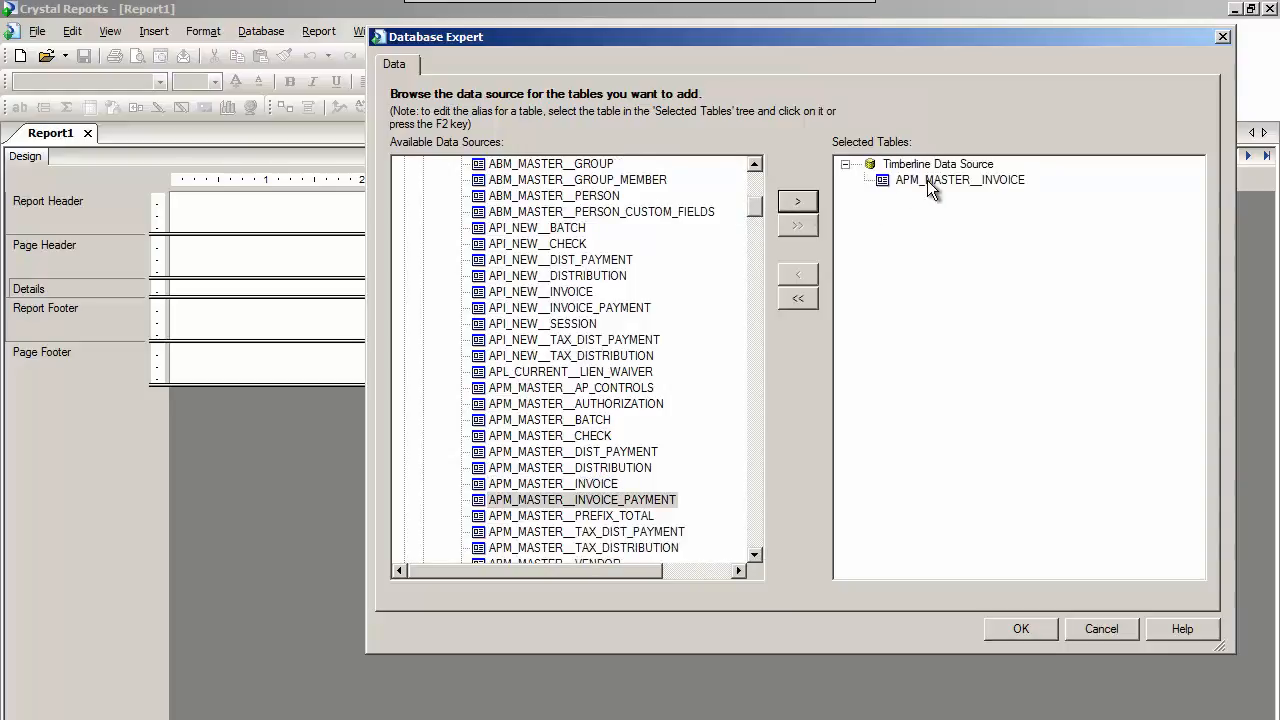
Add the APM_MASTER__VENDOR table to the report's selected tables.
click(755, 555)
click(755, 555)
click(755, 555)
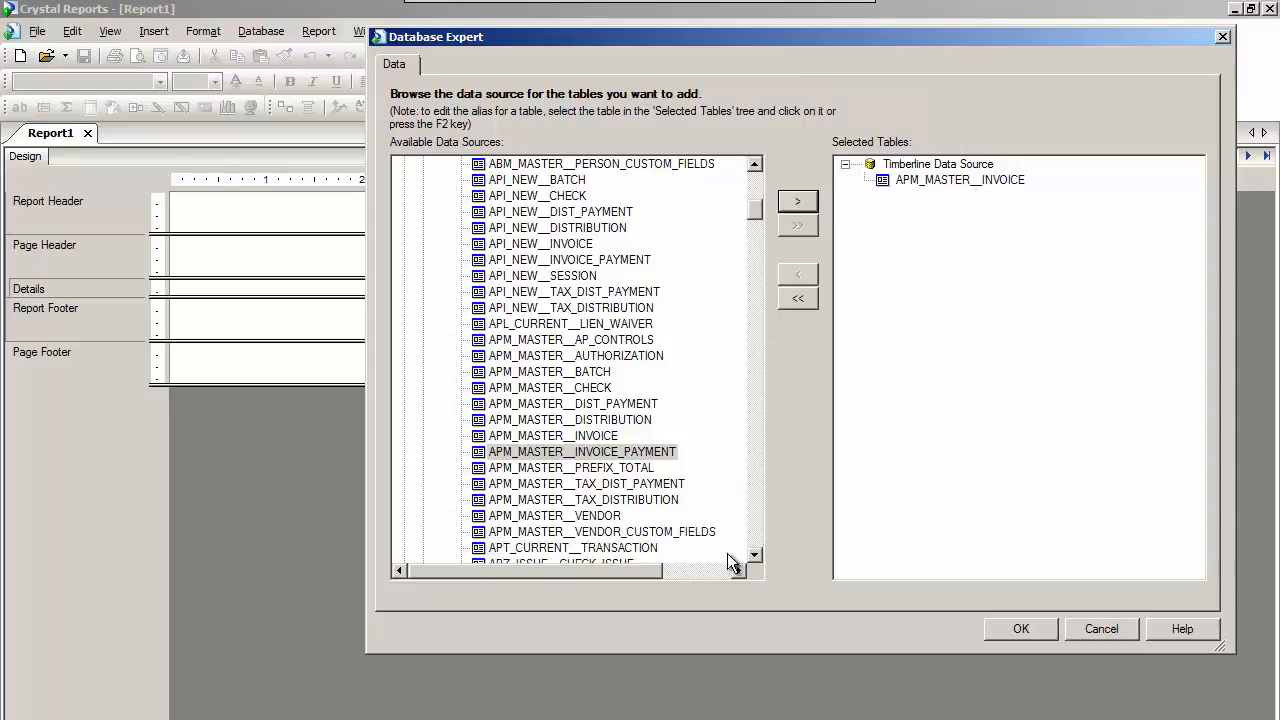
click(555, 516)
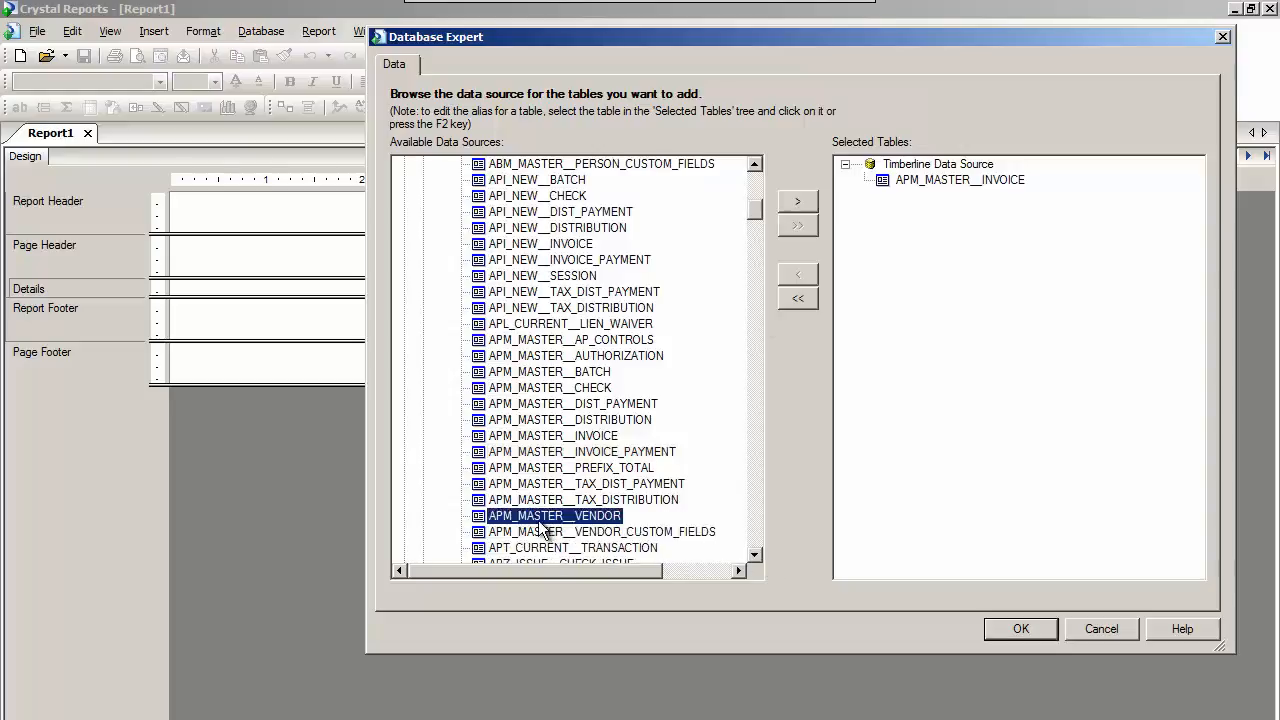
click(797, 204)
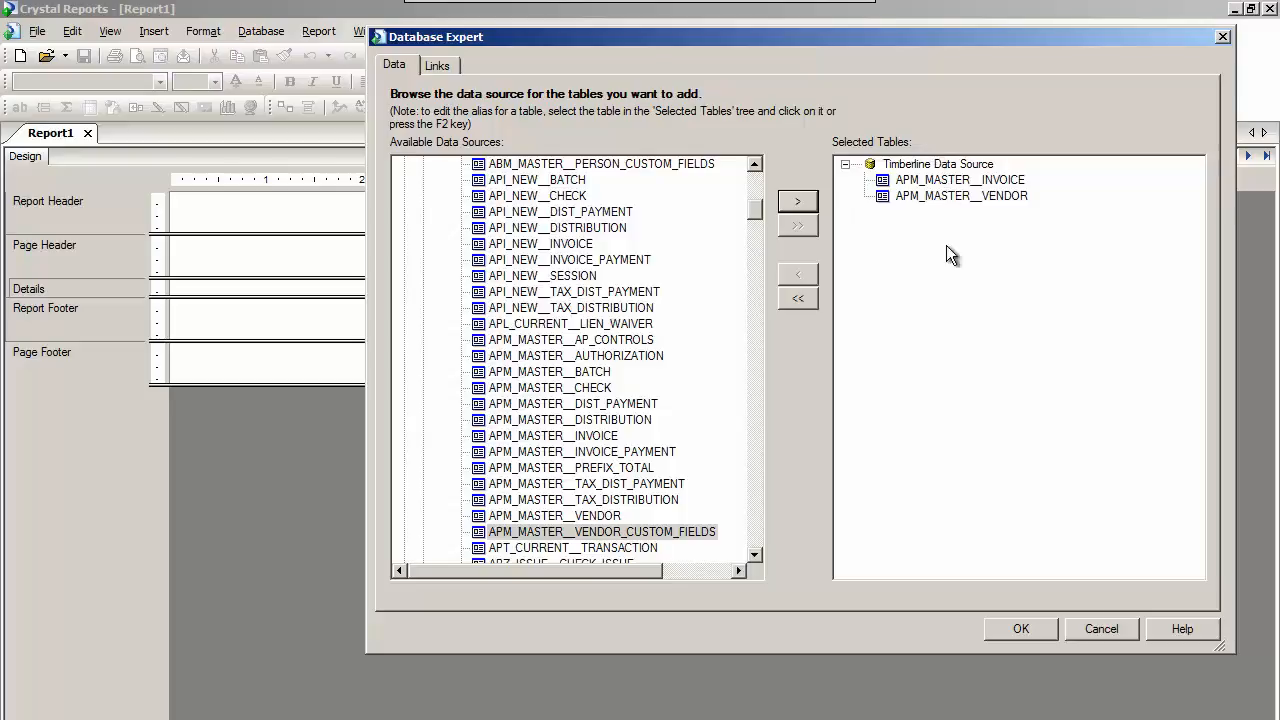
Accept the selected tables and reposition APM_MASTER__VENDOR lower in the link diagram, farther from the invoice table.
click(1030, 631)
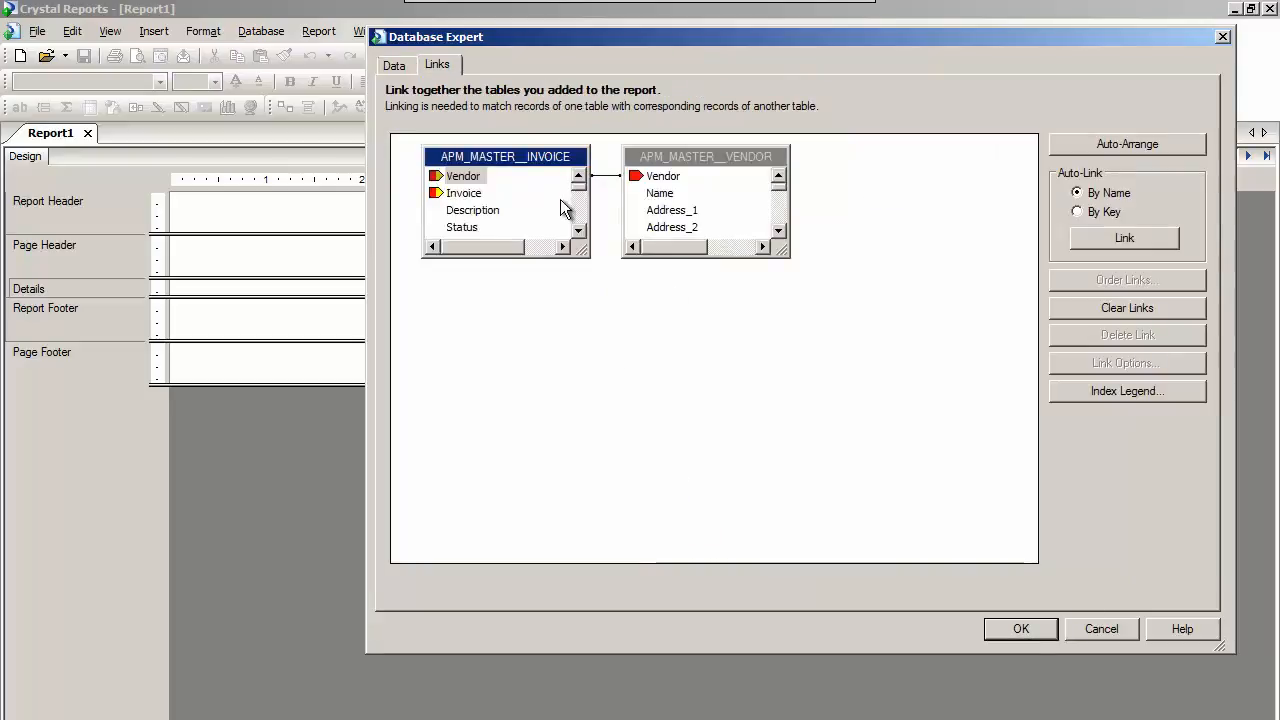
drag(700, 163, 735, 223)
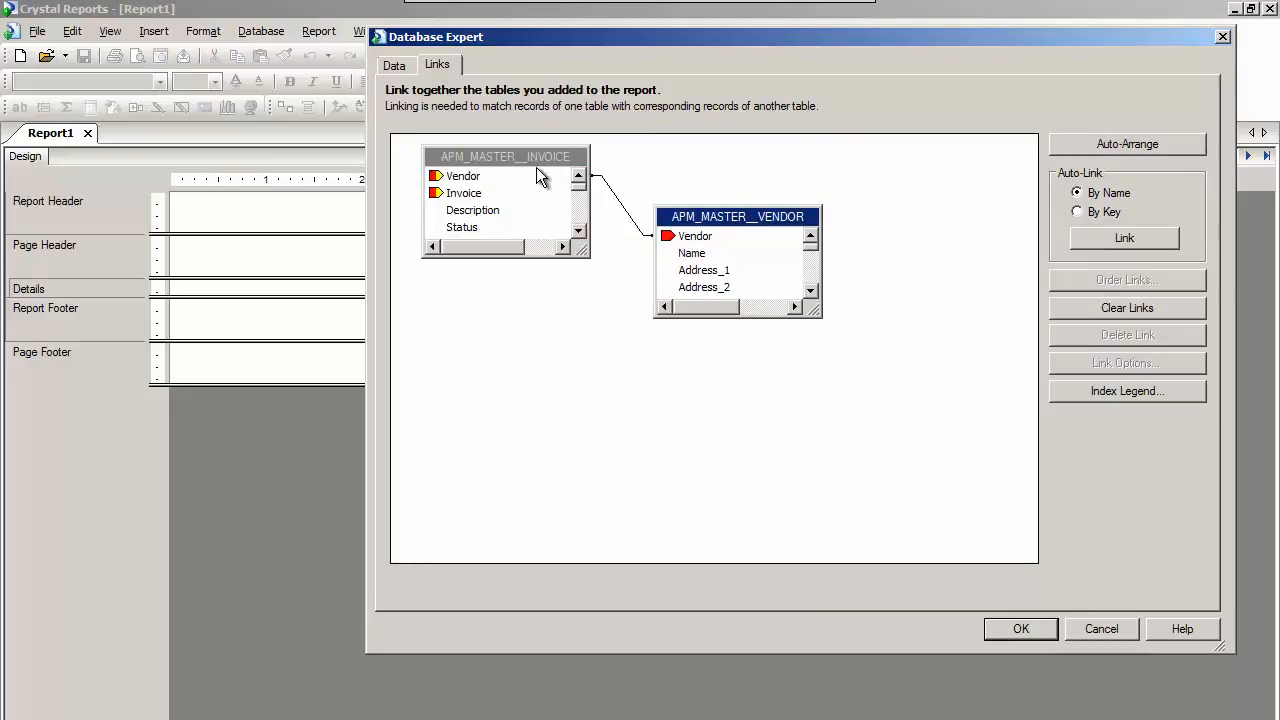
Clear the existing table links, then reposition and enlarge the APM_MASTER__INVOICE table to show its fields down to Discount_Date.
click(1111, 307)
click(700, 456)
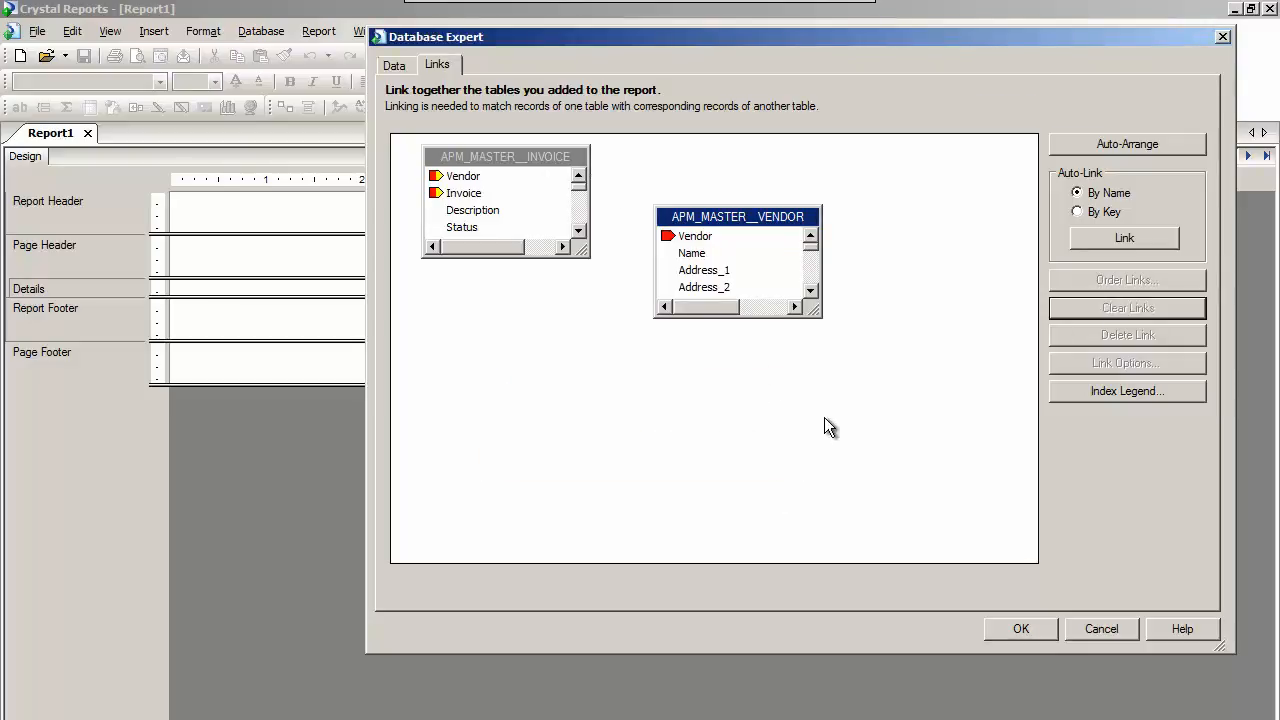
drag(590, 204, 597, 204)
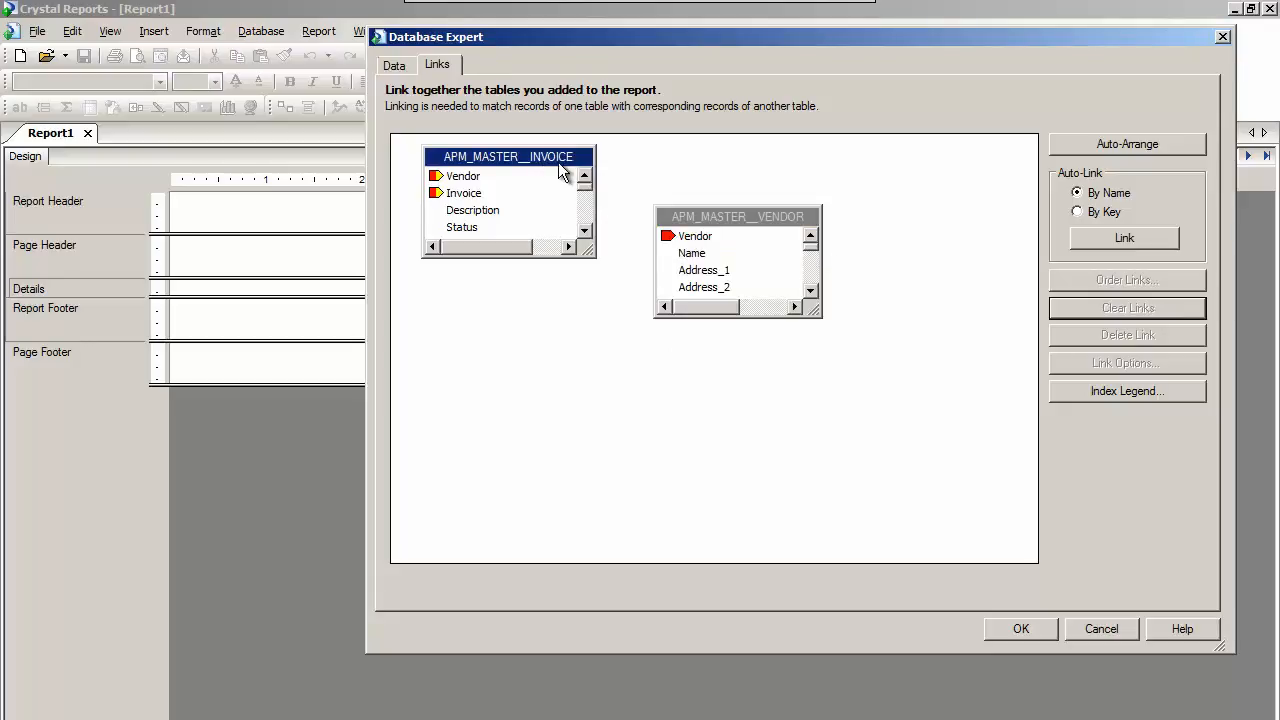
drag(488, 167, 470, 176)
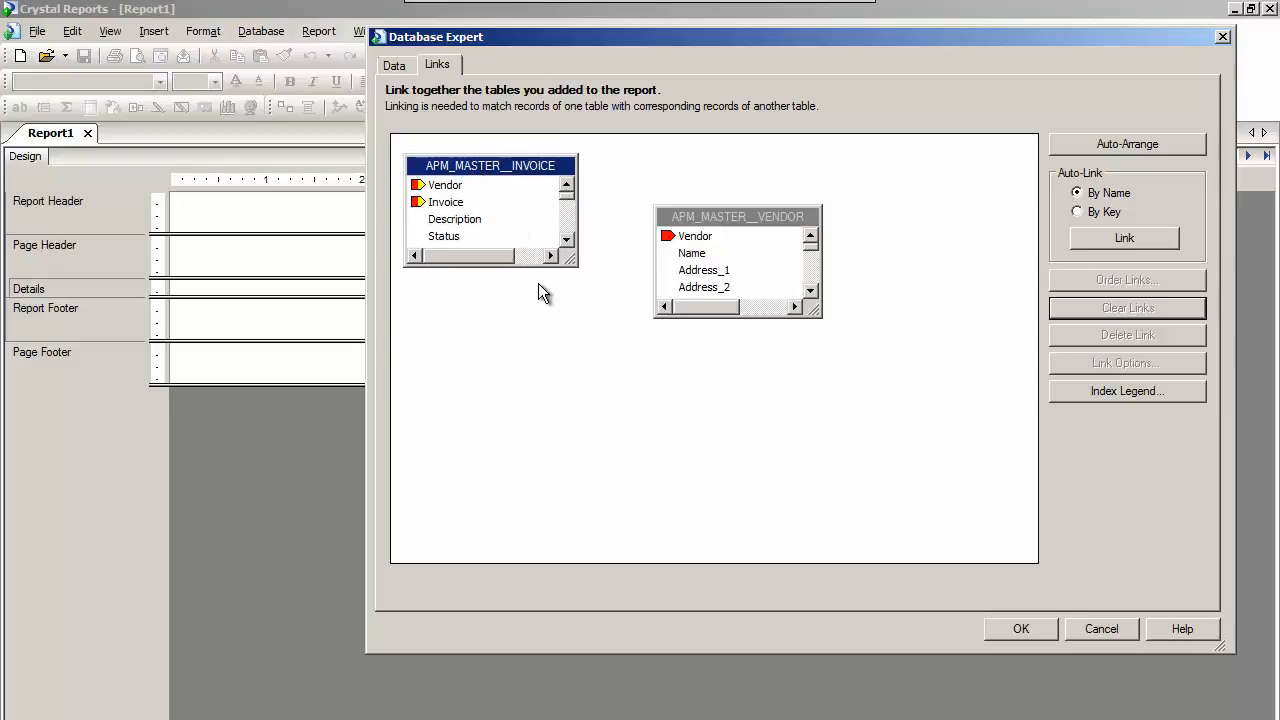
drag(527, 267, 531, 538)
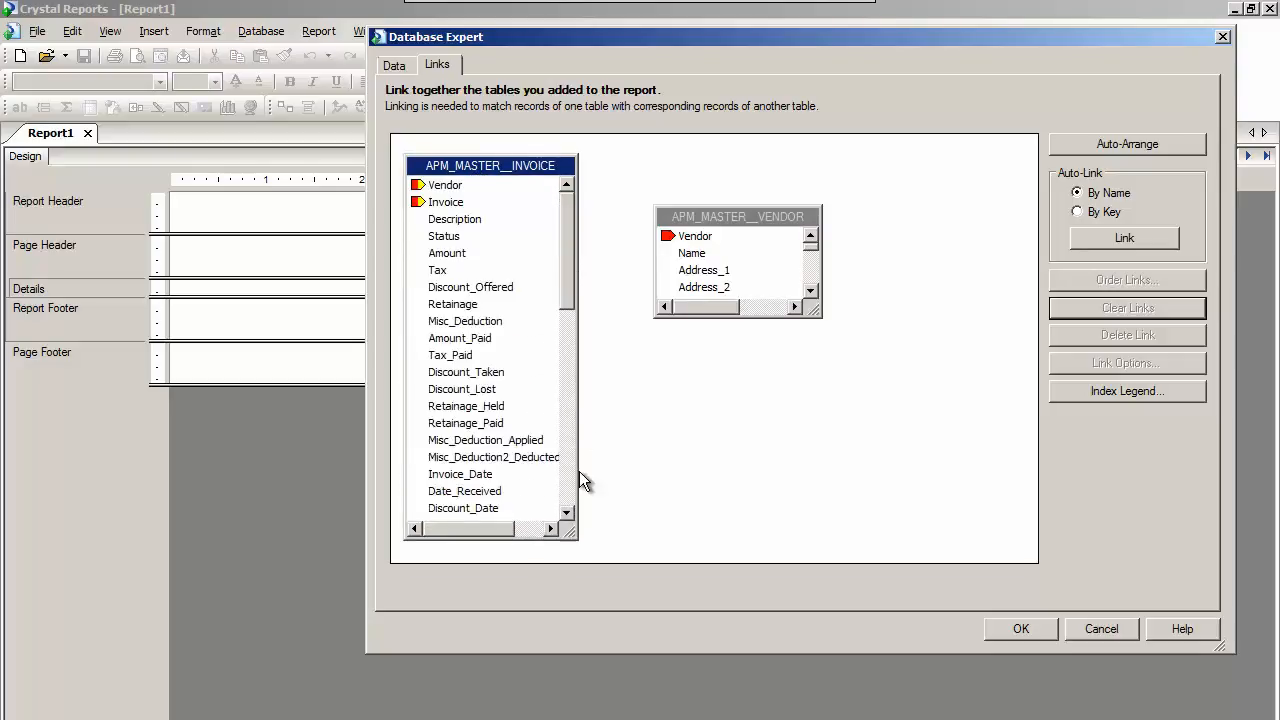
Browse the data of the Invoice field in the APM_MASTER__INVOICE table.
right_click(450, 202)
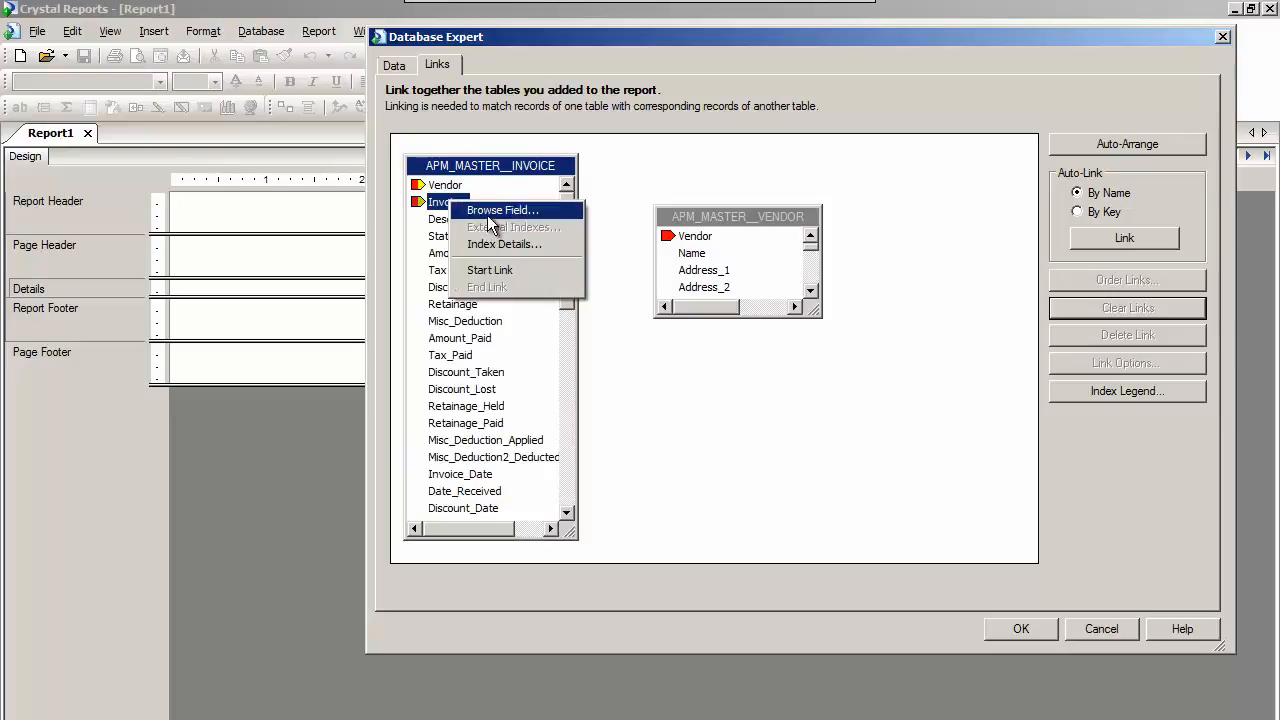
click(487, 212)
click(518, 295)
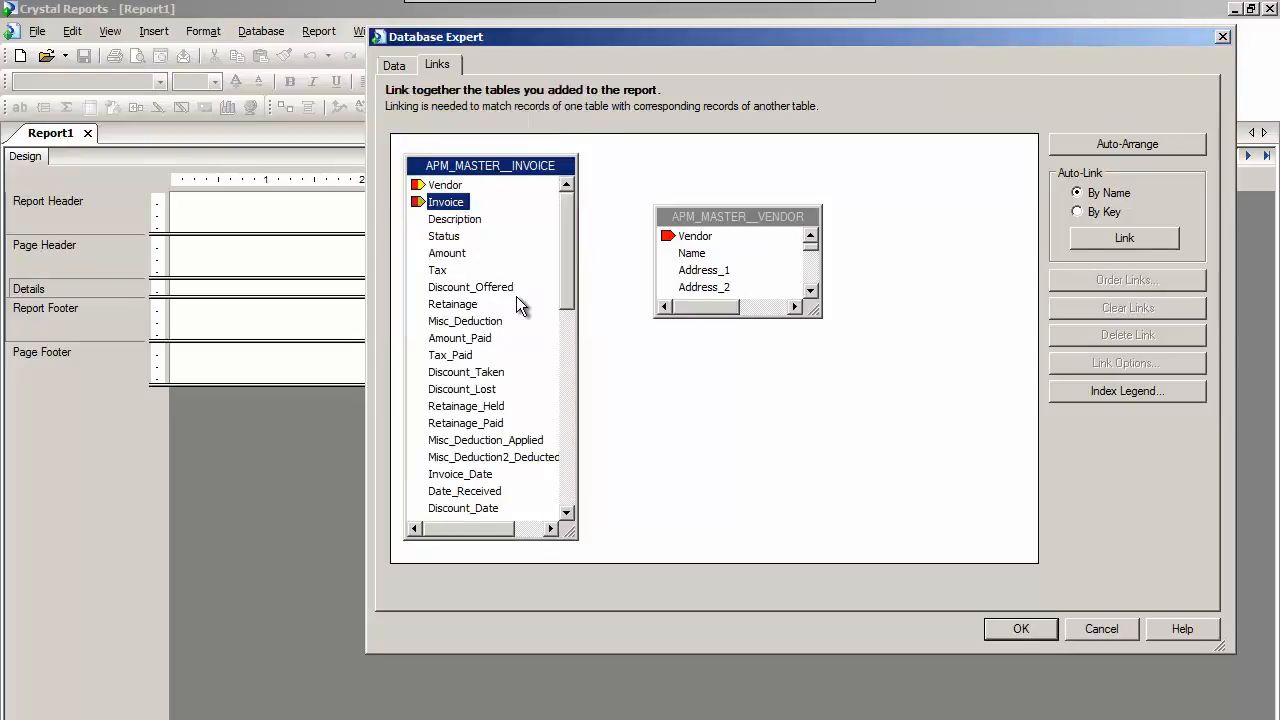
Enlarge the APM_MASTER__VENDOR table and link the invoice table's Vendor field to its Vendor field.
drag(707, 222, 696, 185)
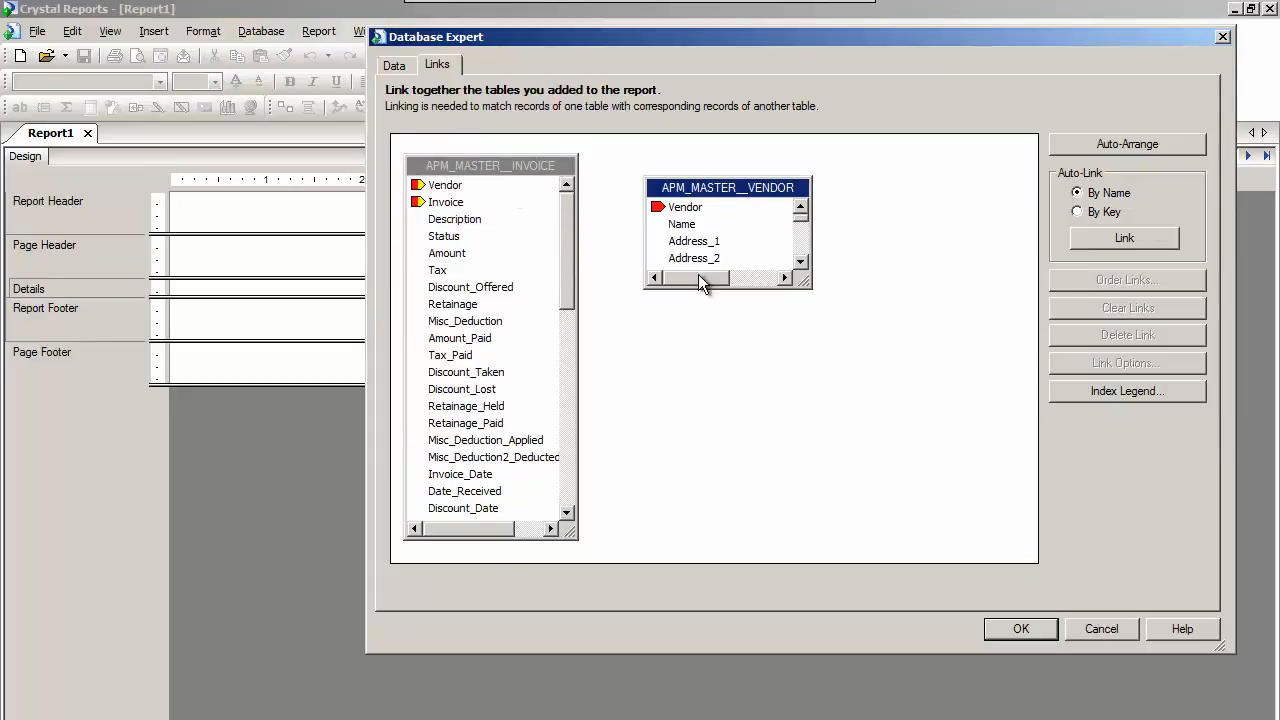
drag(716, 288, 716, 418)
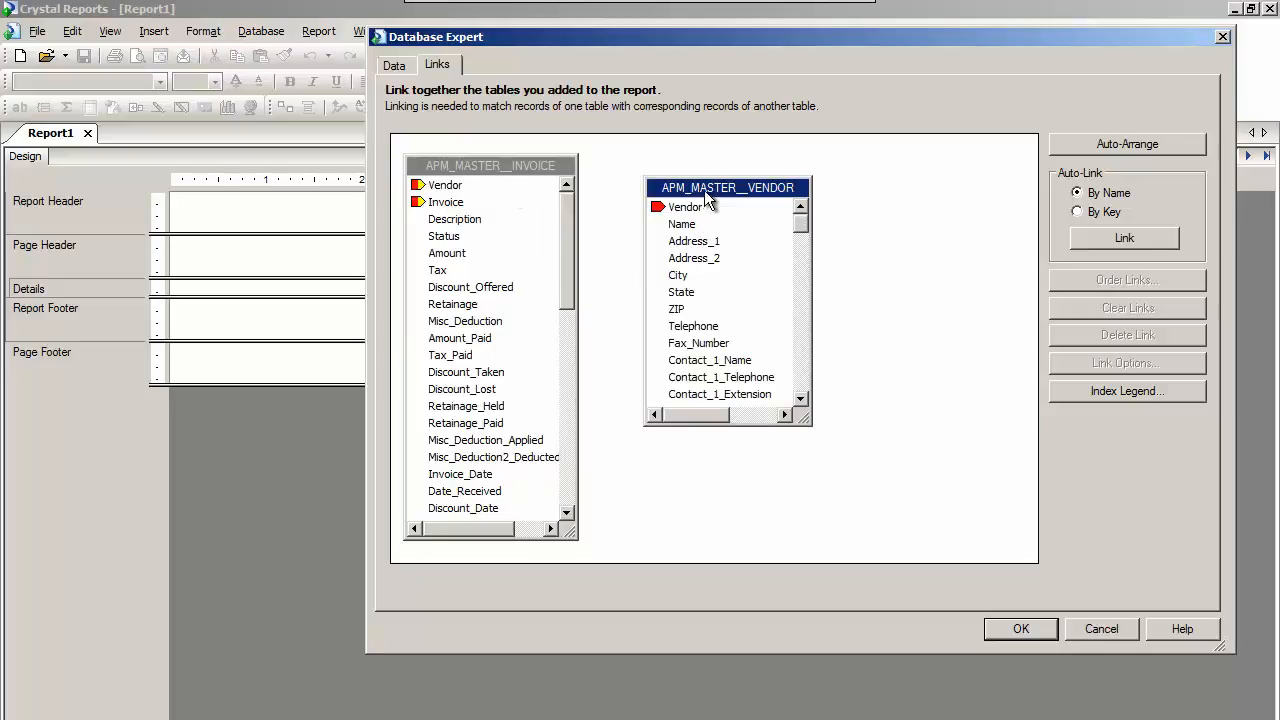
drag(704, 185, 706, 177)
click(442, 188)
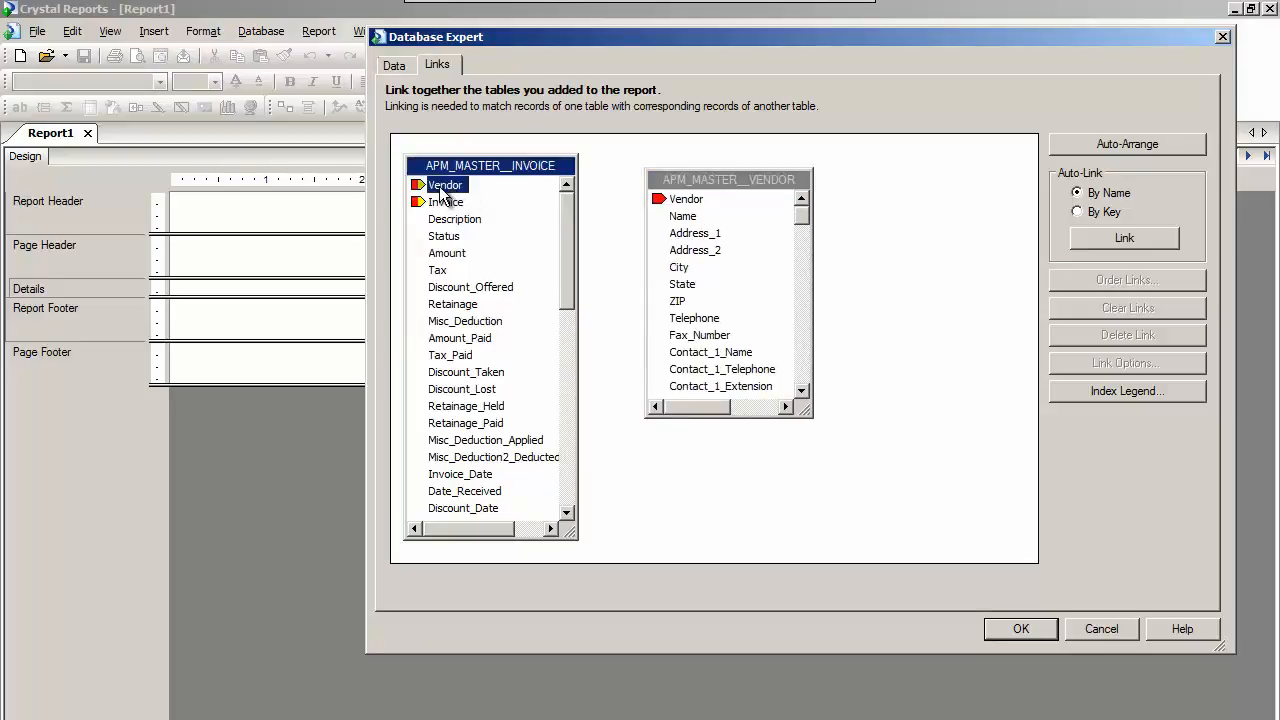
mouse_move(443, 190)
mouse_down()
mouse_move(666, 234)
mouse_move(759, 178)
mouse_move(819, 239)
mouse_up()
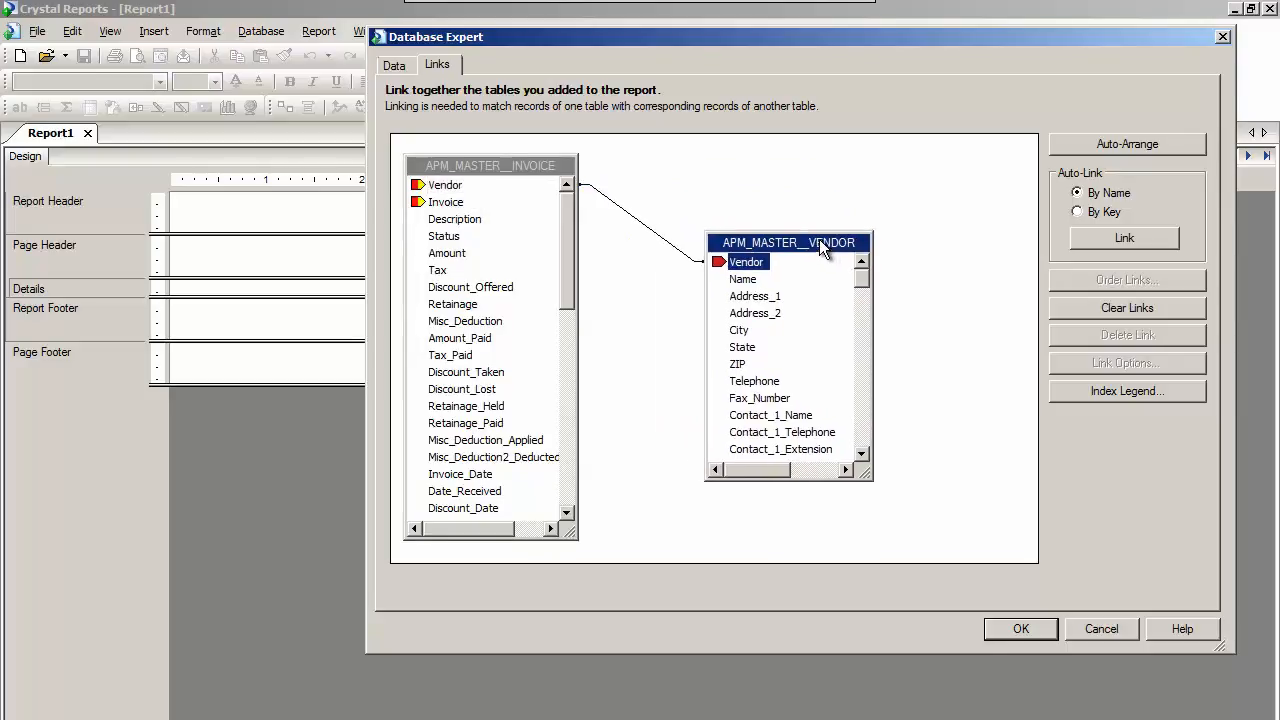
Examine the join options of the link between the two Vendor fields, keeping an Inner Join, Not Enforced, with the = link type.
double_click(666, 241)
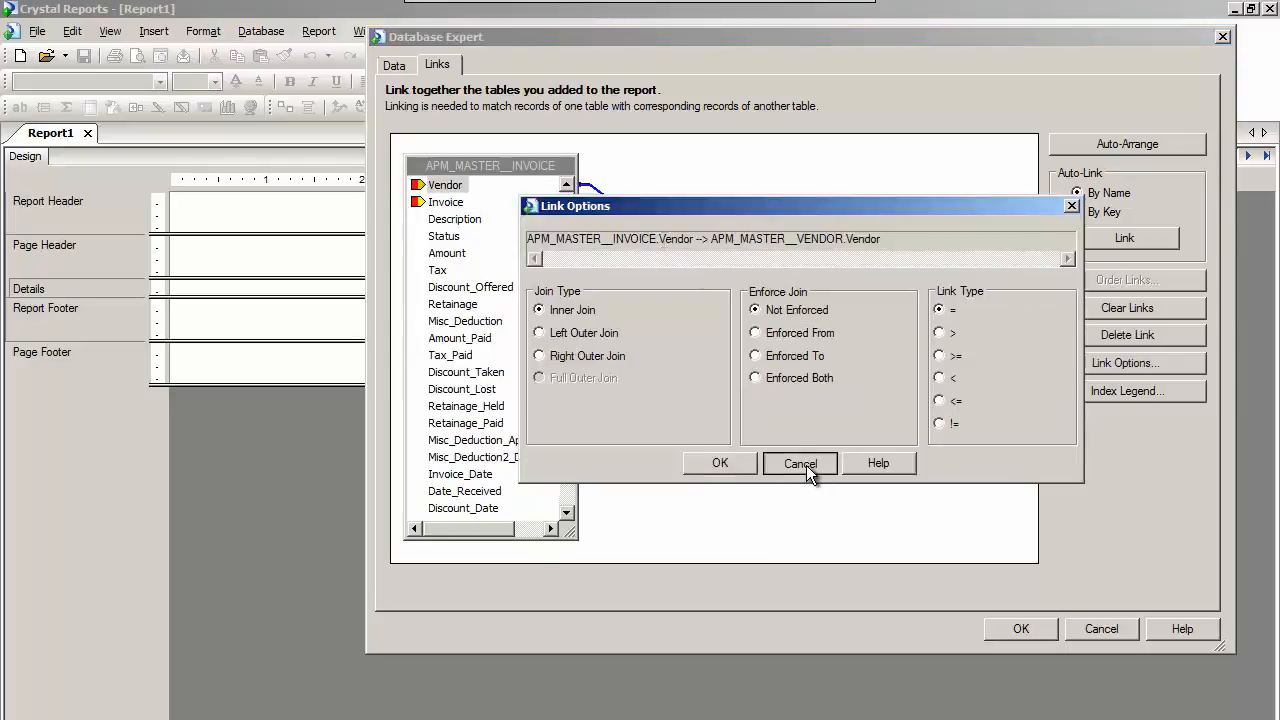
click(806, 465)
double_click(665, 245)
drag(611, 206, 614, 279)
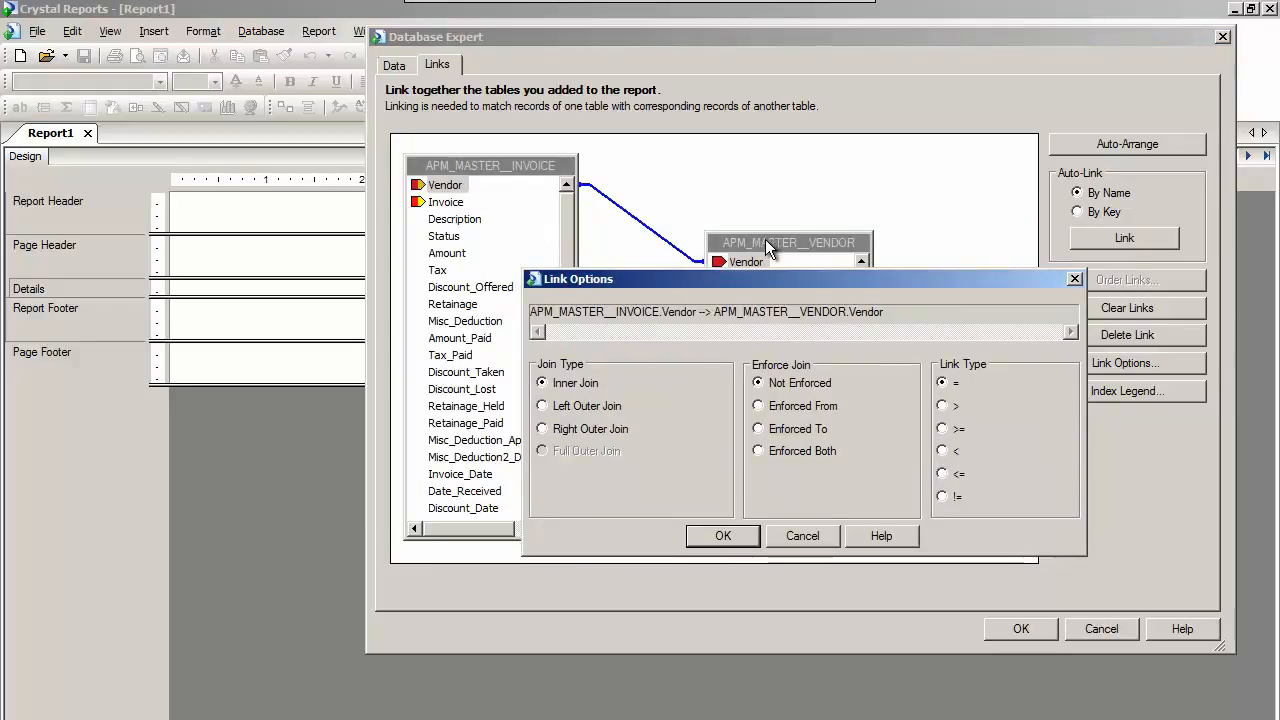
click(542, 406)
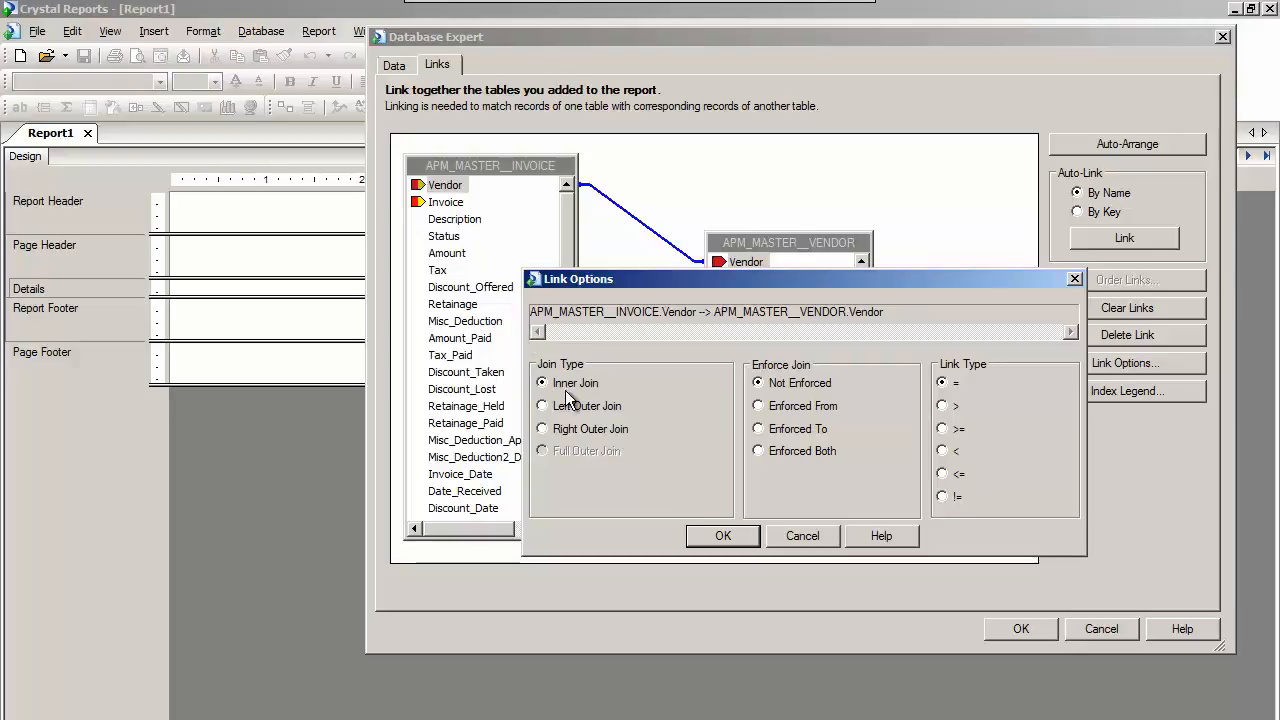
click(725, 538)
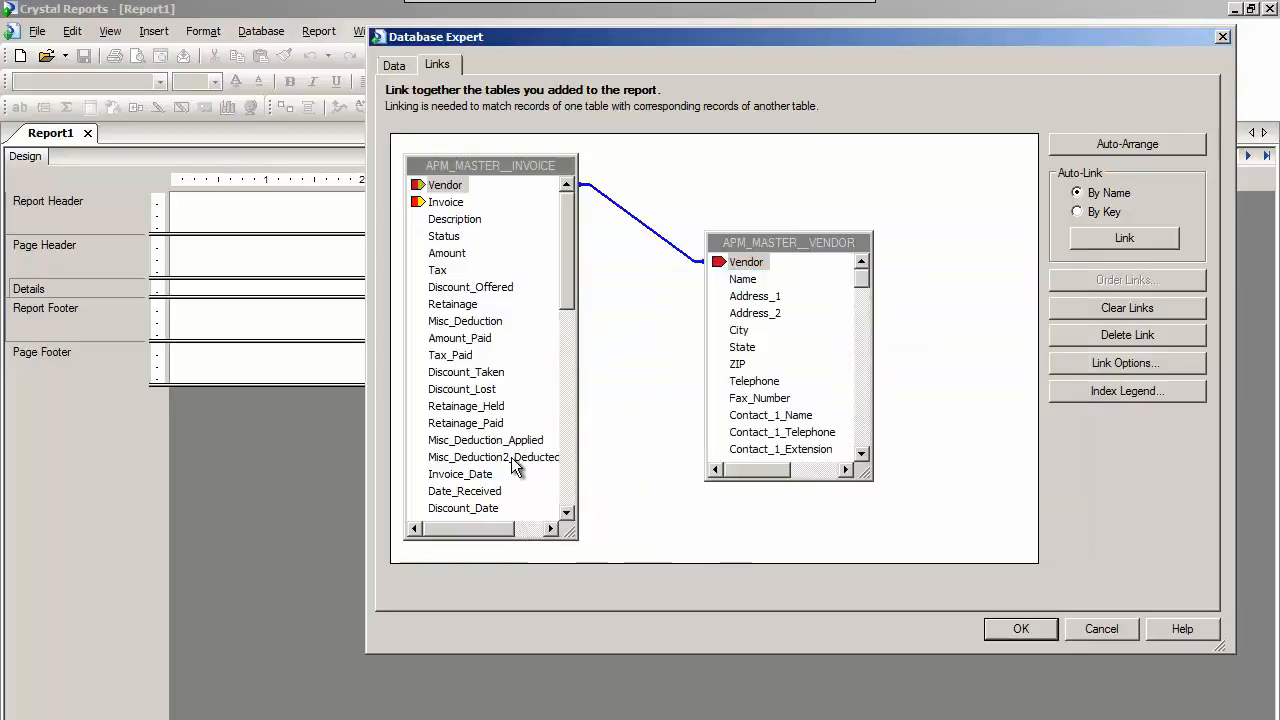
Accept the table links and dock the Field Explorer beside the report design.
click(748, 268)
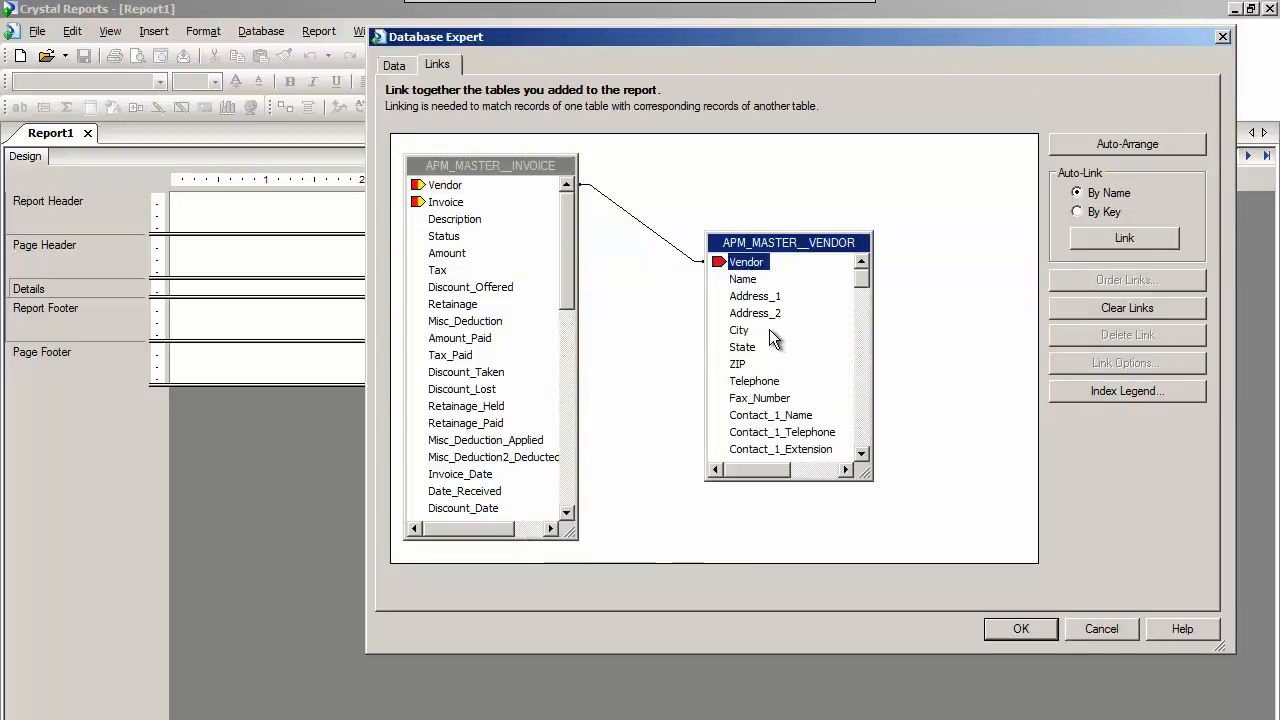
click(1021, 632)
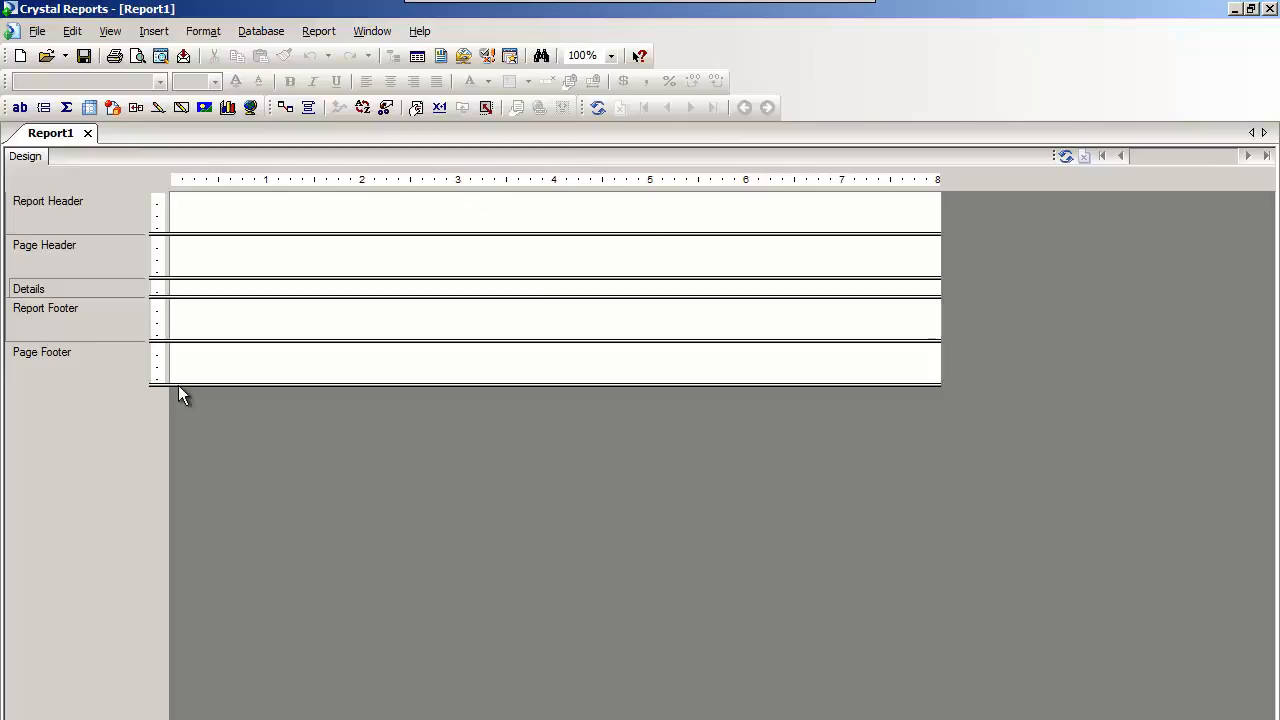
click(417, 56)
drag(622, 268, 1060, 317)
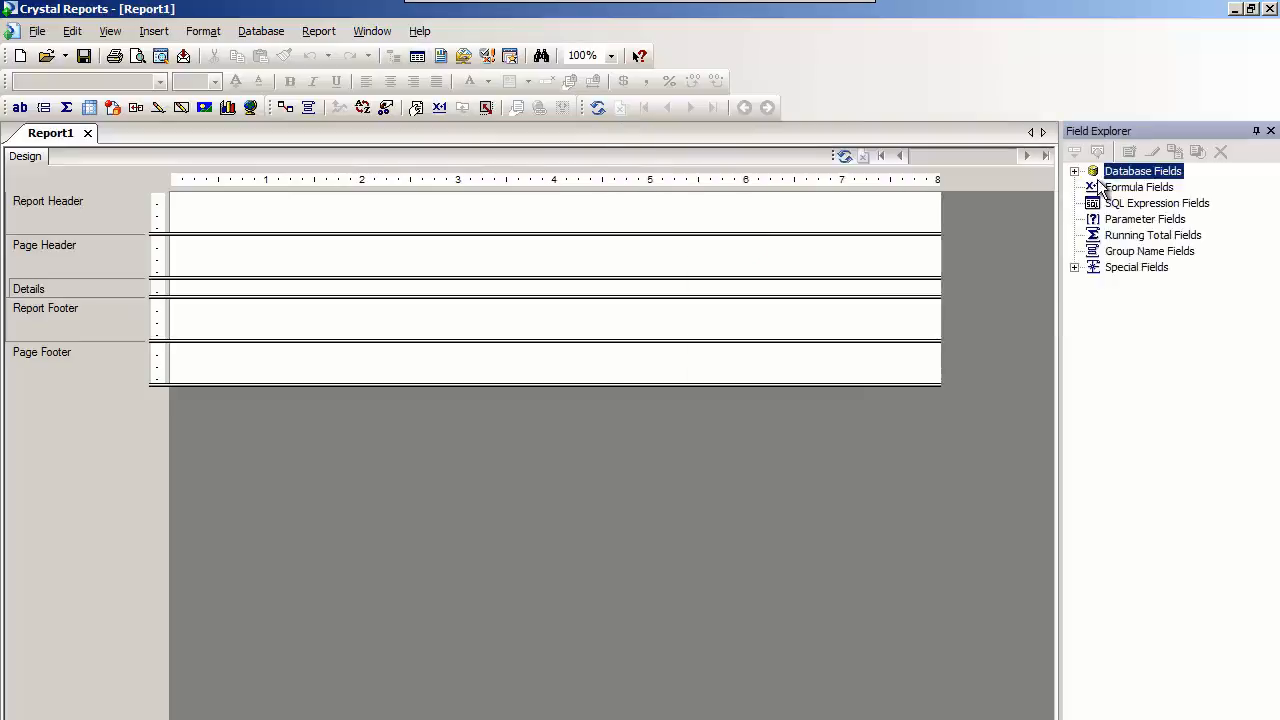
Place the invoice table's Vendor field and the vendor table's Name field side by side in the Details section.
click(1074, 171)
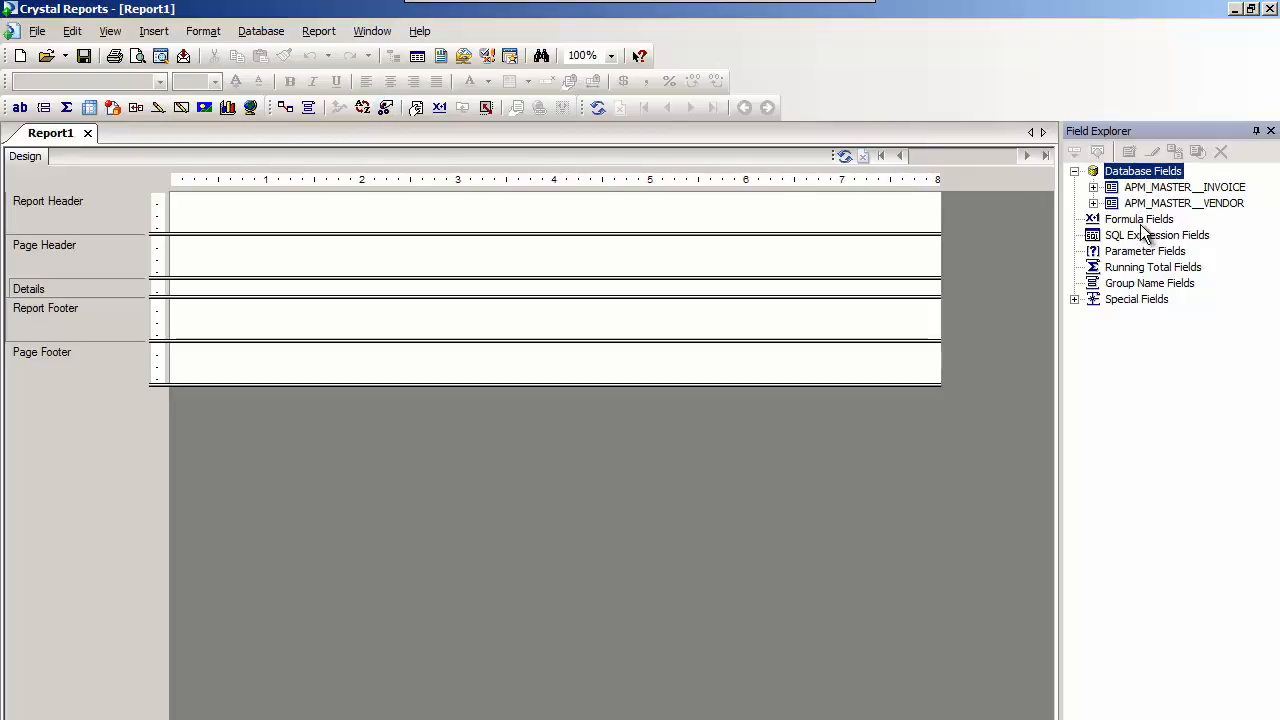
click(1093, 188)
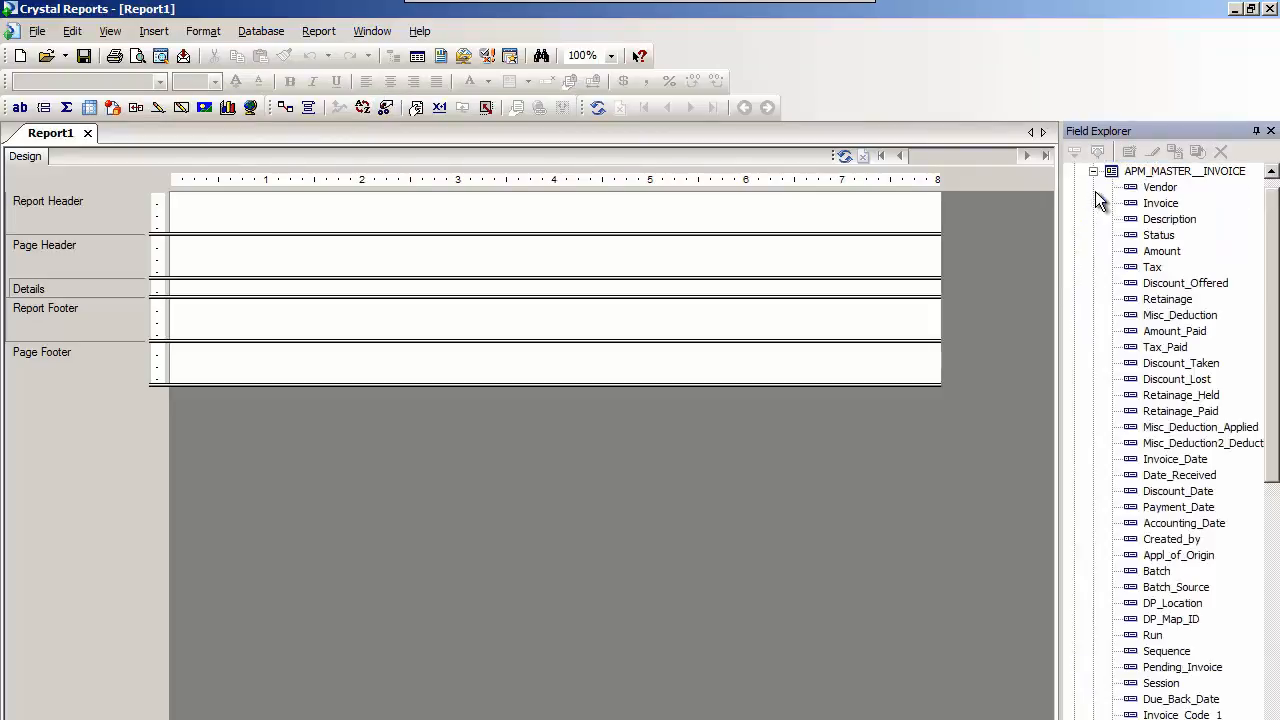
drag(1160, 189, 179, 282)
click(1093, 172)
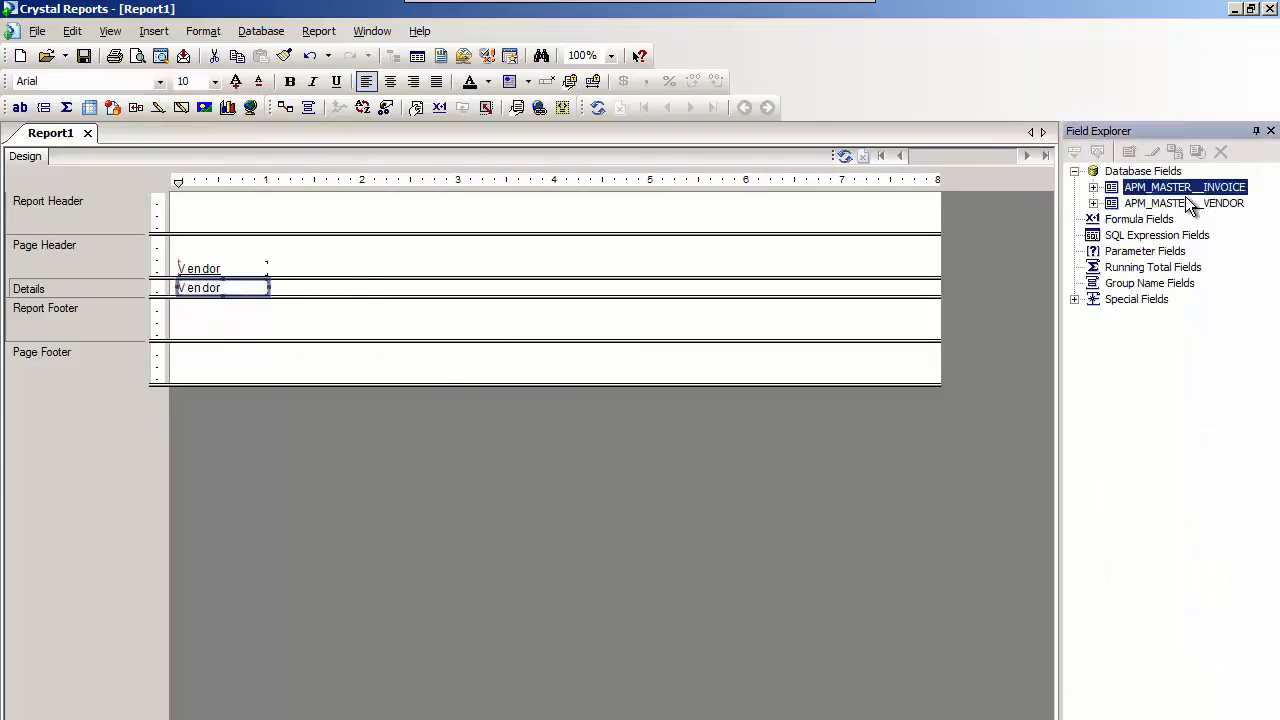
click(1091, 203)
drag(1152, 204, 284, 283)
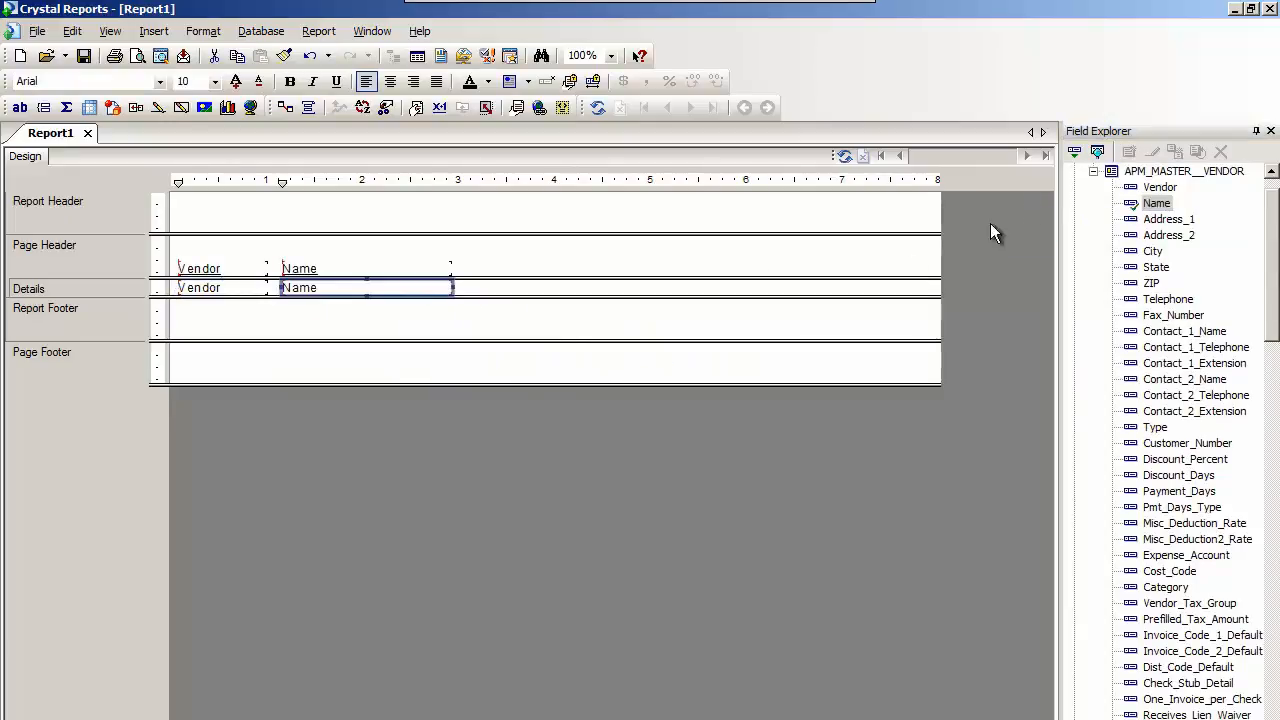
Add the Invoice, Status and Amount fields from APM_MASTER__INVOICE to the Details section, following the Name field.
click(1093, 172)
click(1094, 189)
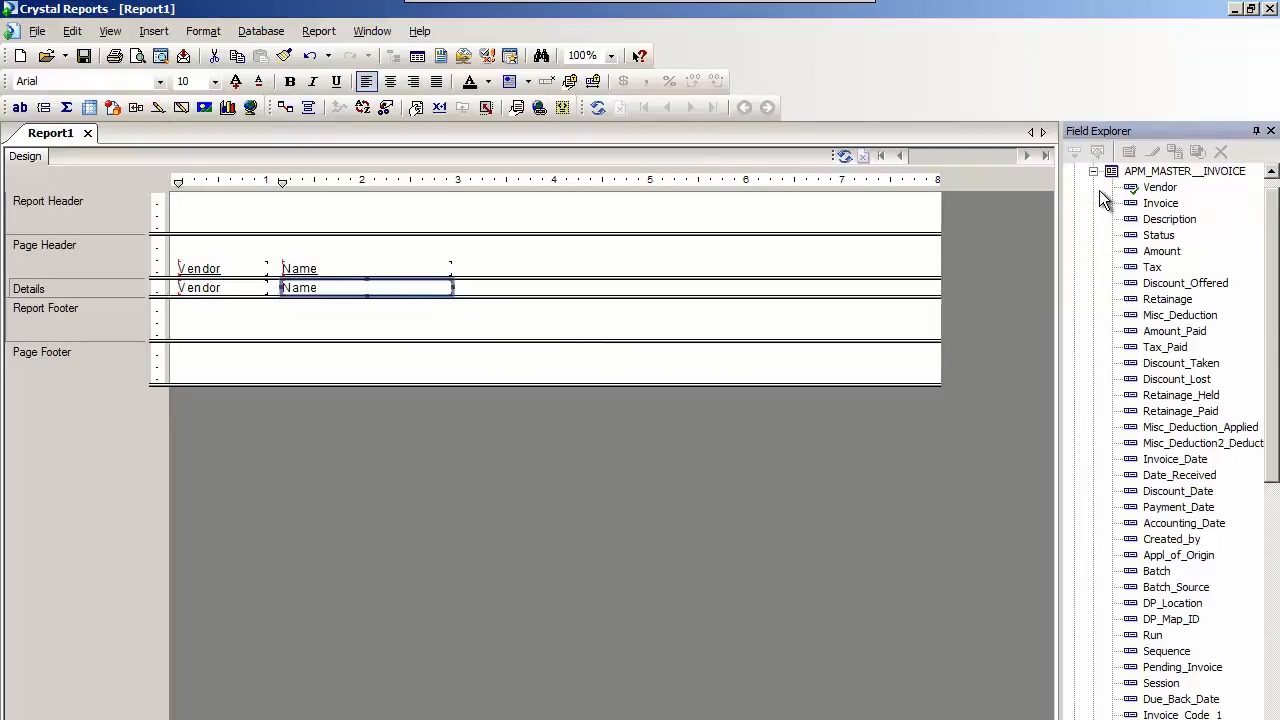
drag(1155, 206, 466, 287)
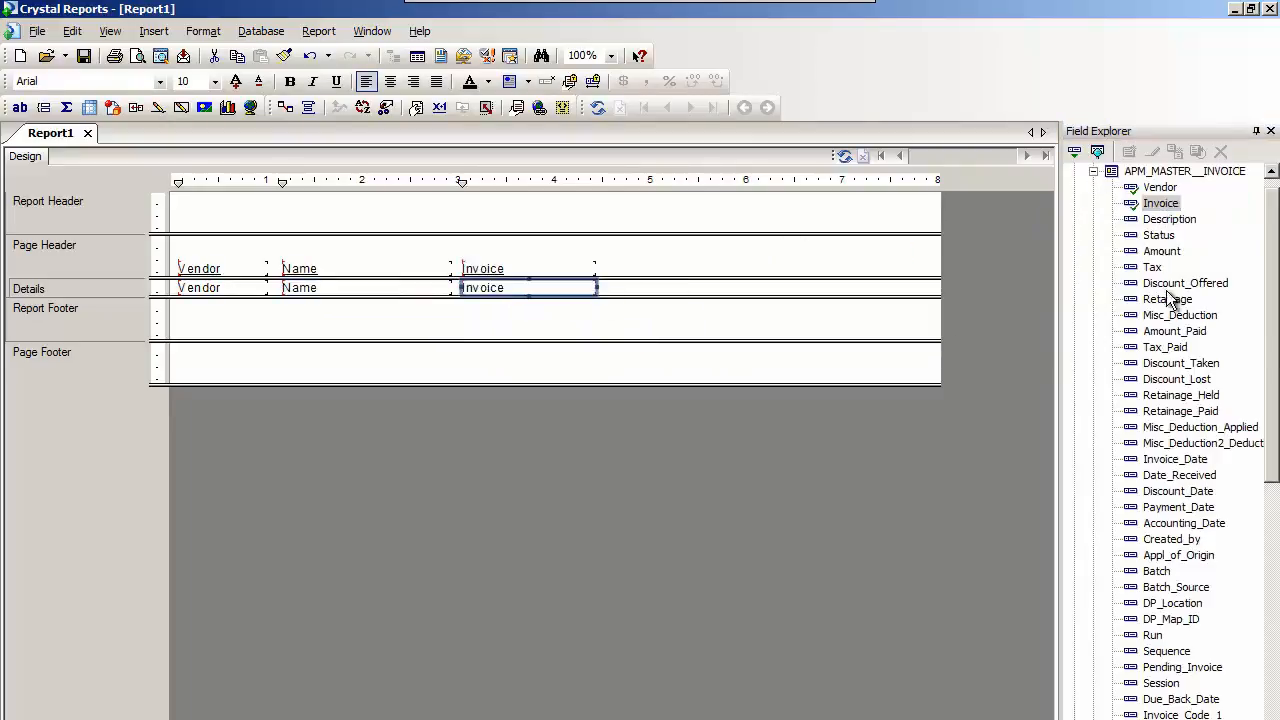
drag(1168, 236, 613, 287)
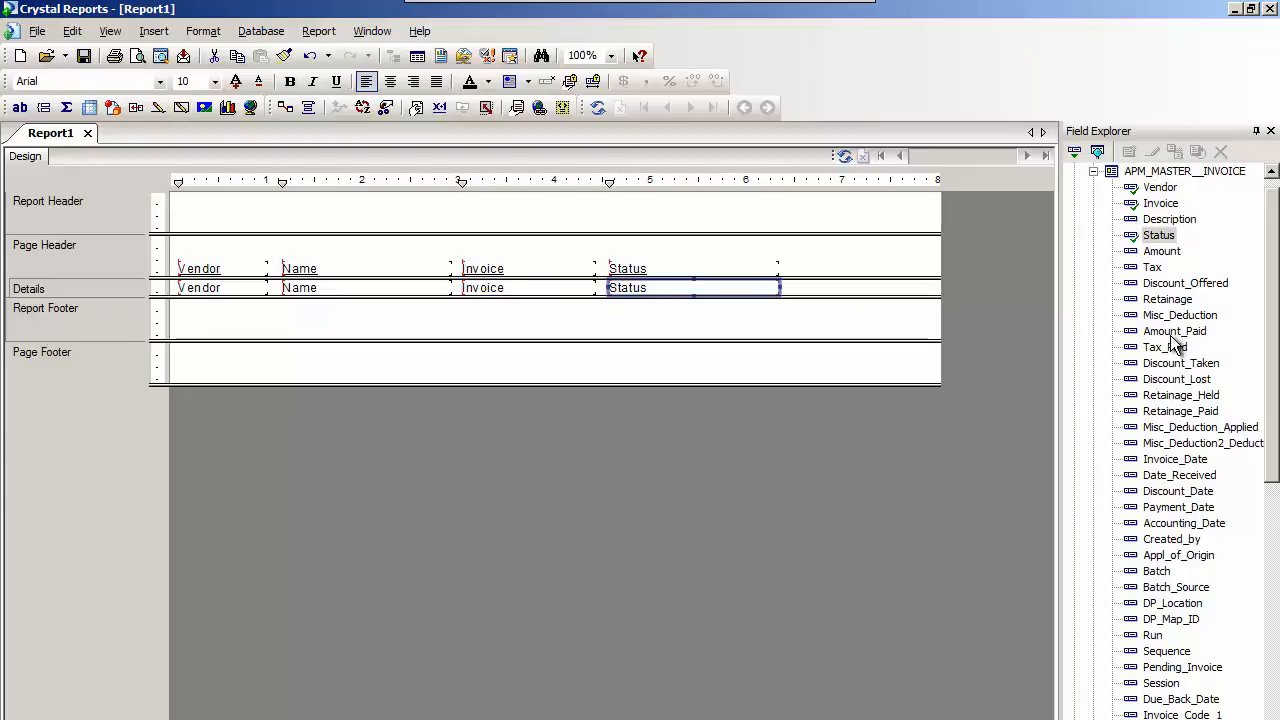
click(1162, 252)
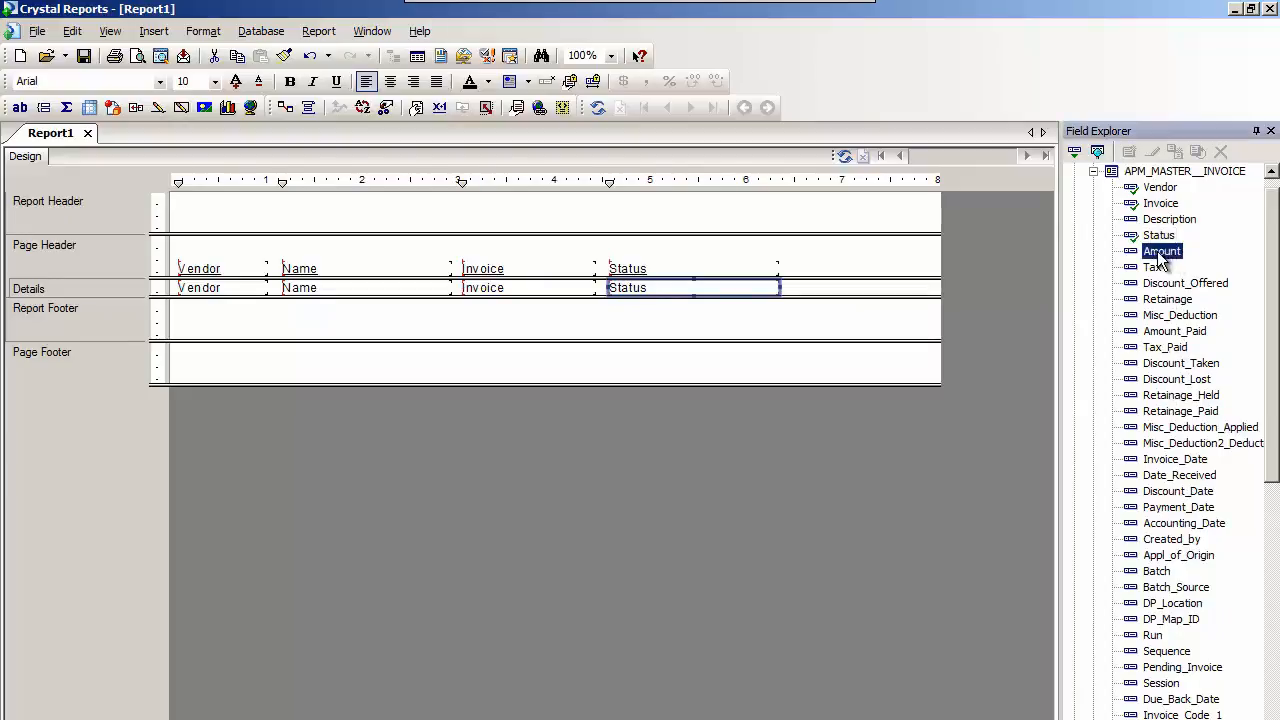
drag(1158, 258, 821, 286)
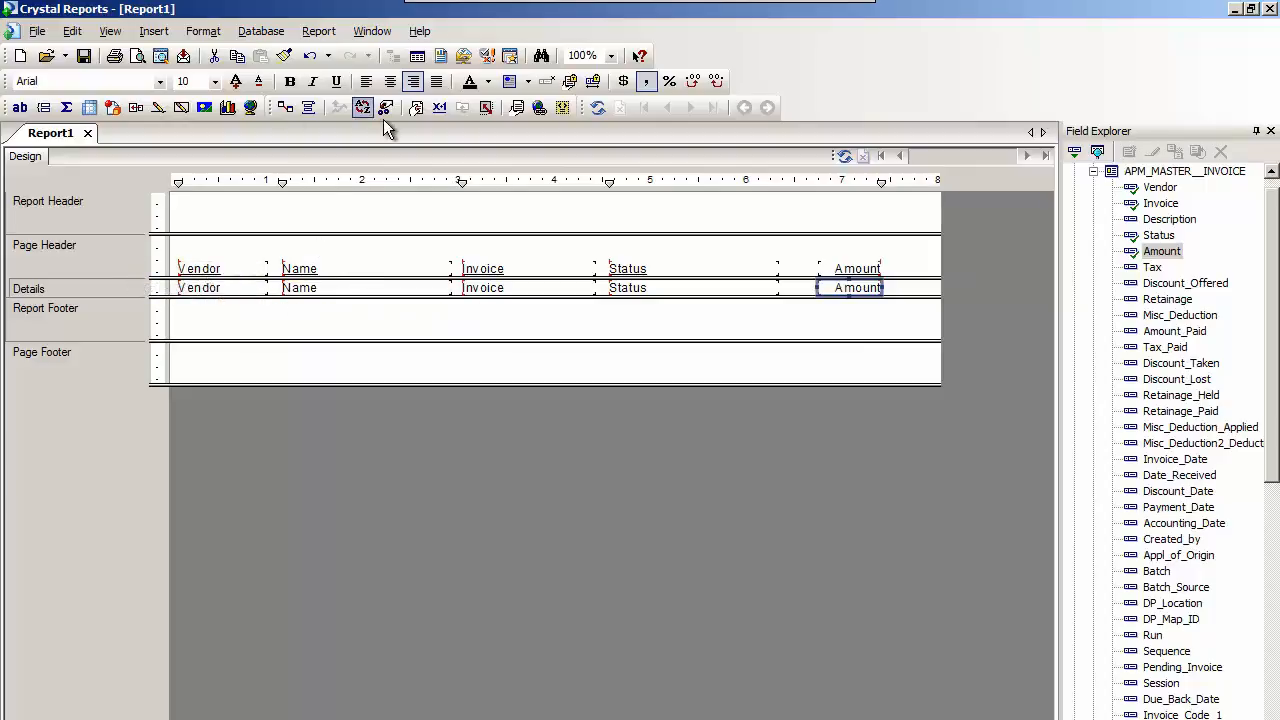
Refresh the report to preview its data, and narrow the Vendor and Invoice columns.
click(598, 110)
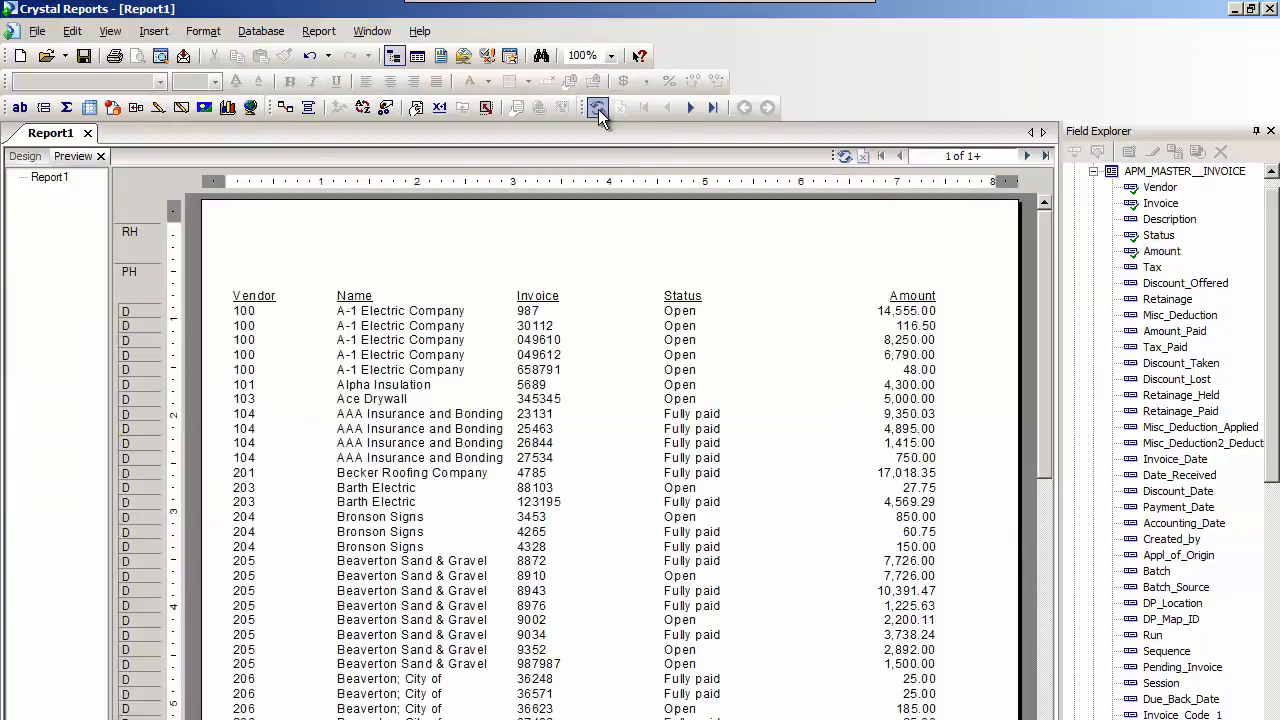
click(266, 340)
drag(324, 341, 283, 341)
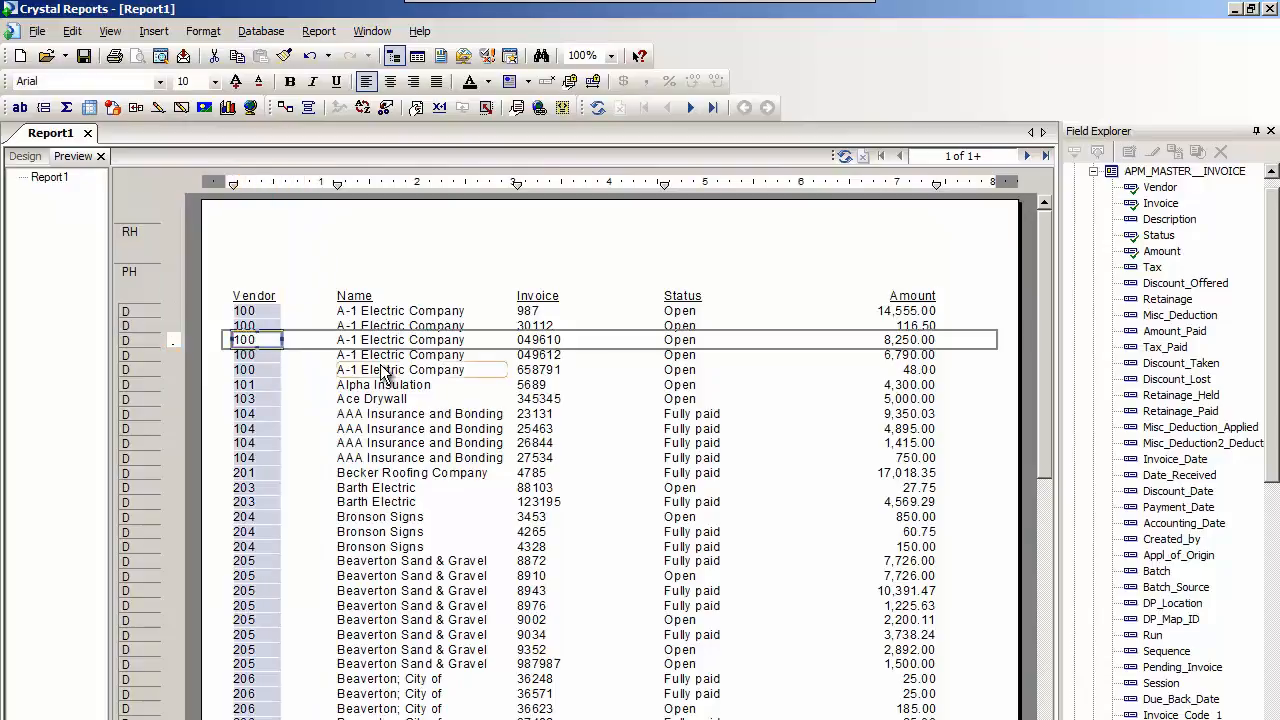
click(530, 369)
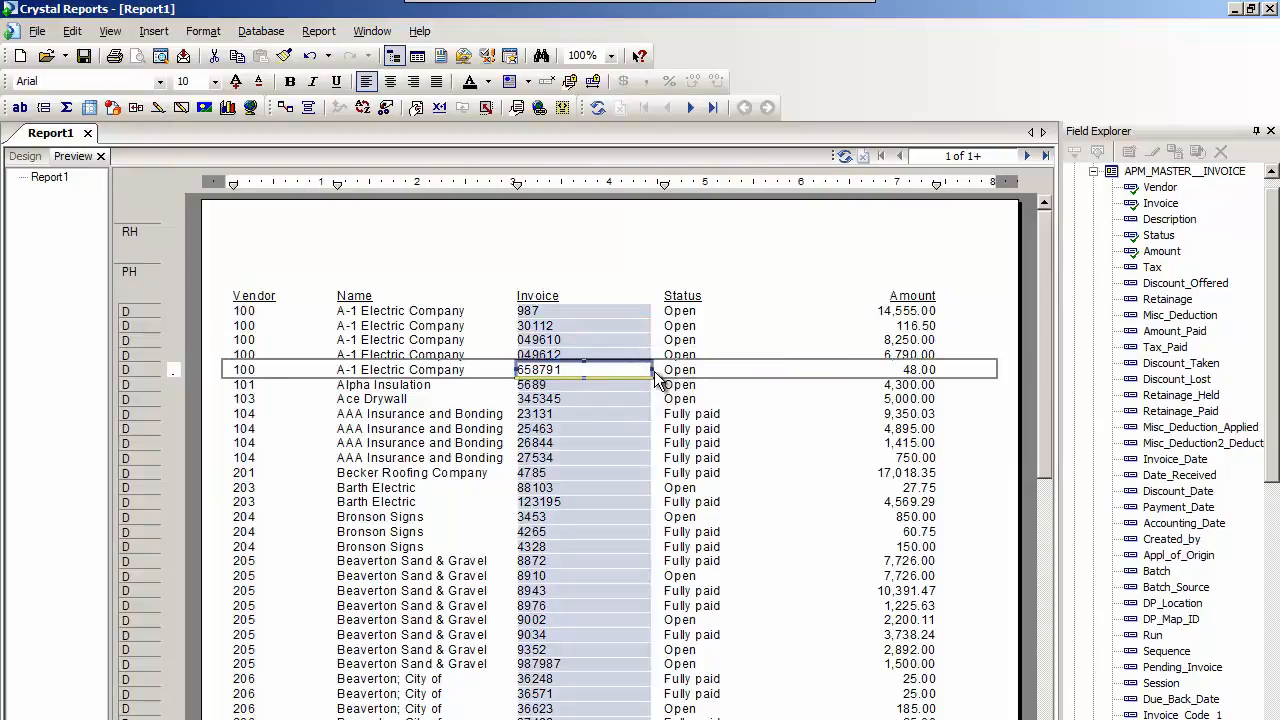
drag(652, 370, 589, 371)
Move the Name column's guideline left to sit beside the Vendor column, and shift the Invoice column's guideline slightly left.
click(390, 355)
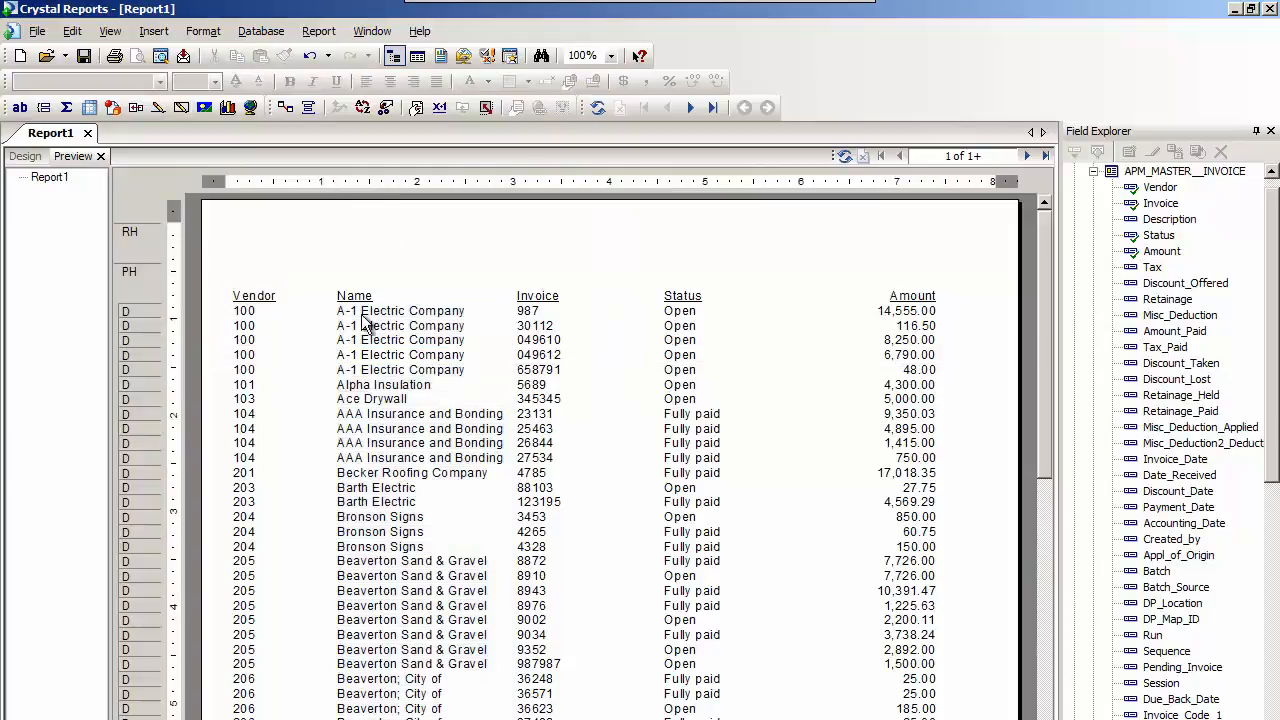
click(385, 384)
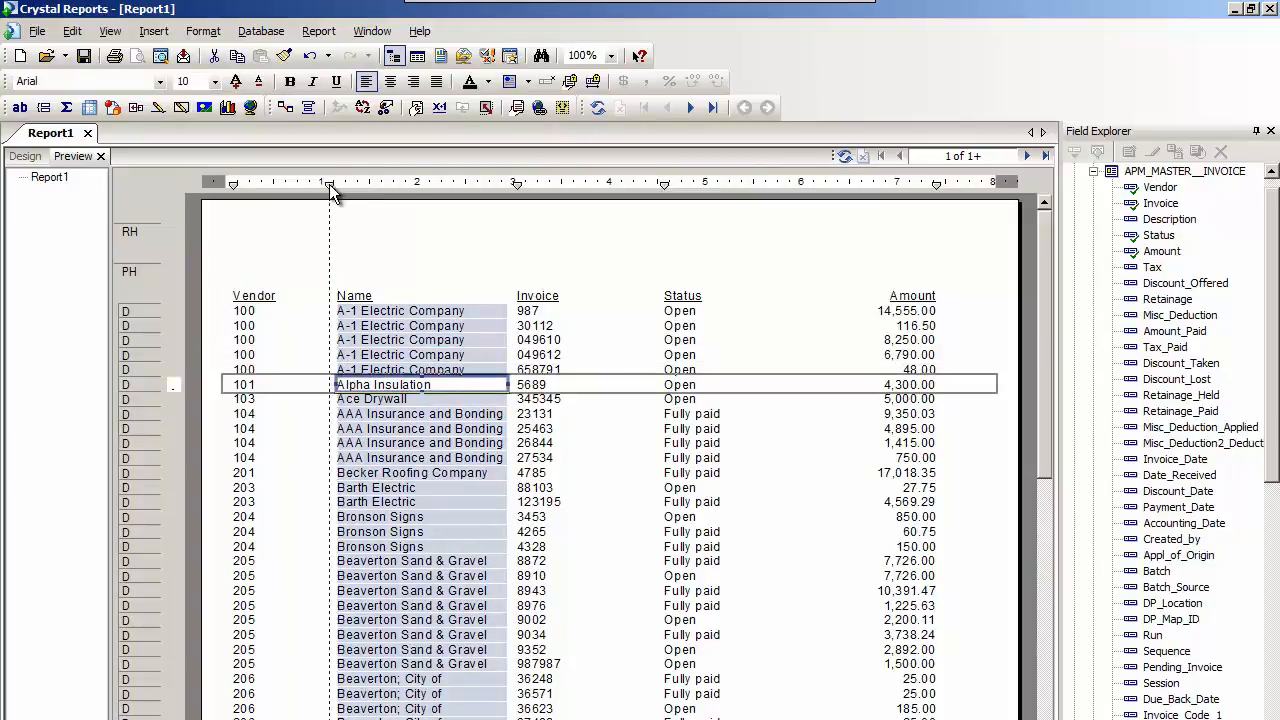
drag(282, 182, 283, 183)
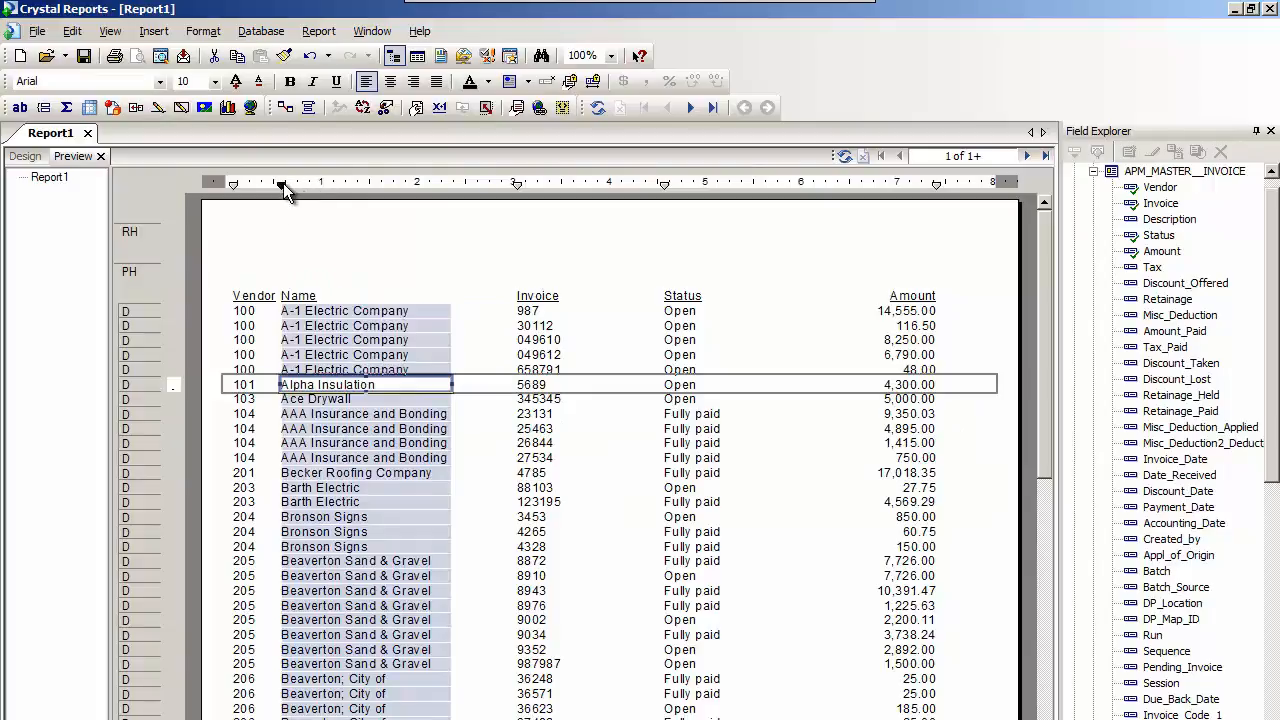
mouse_move(514, 192)
mouse_down()
mouse_move(475, 191)
mouse_move(506, 189)
mouse_up()
Widen the Name column toward the Invoice column, undoing a misplaced move of the field.
drag(453, 385, 494, 398)
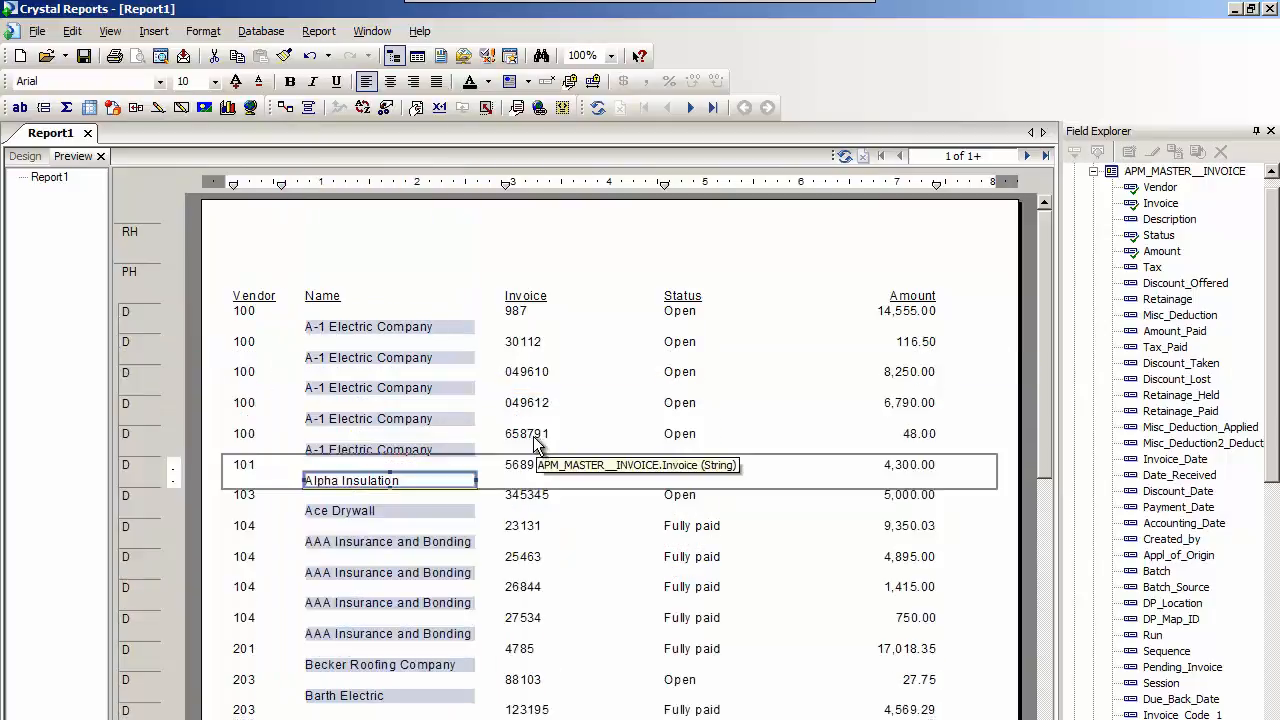
click(311, 57)
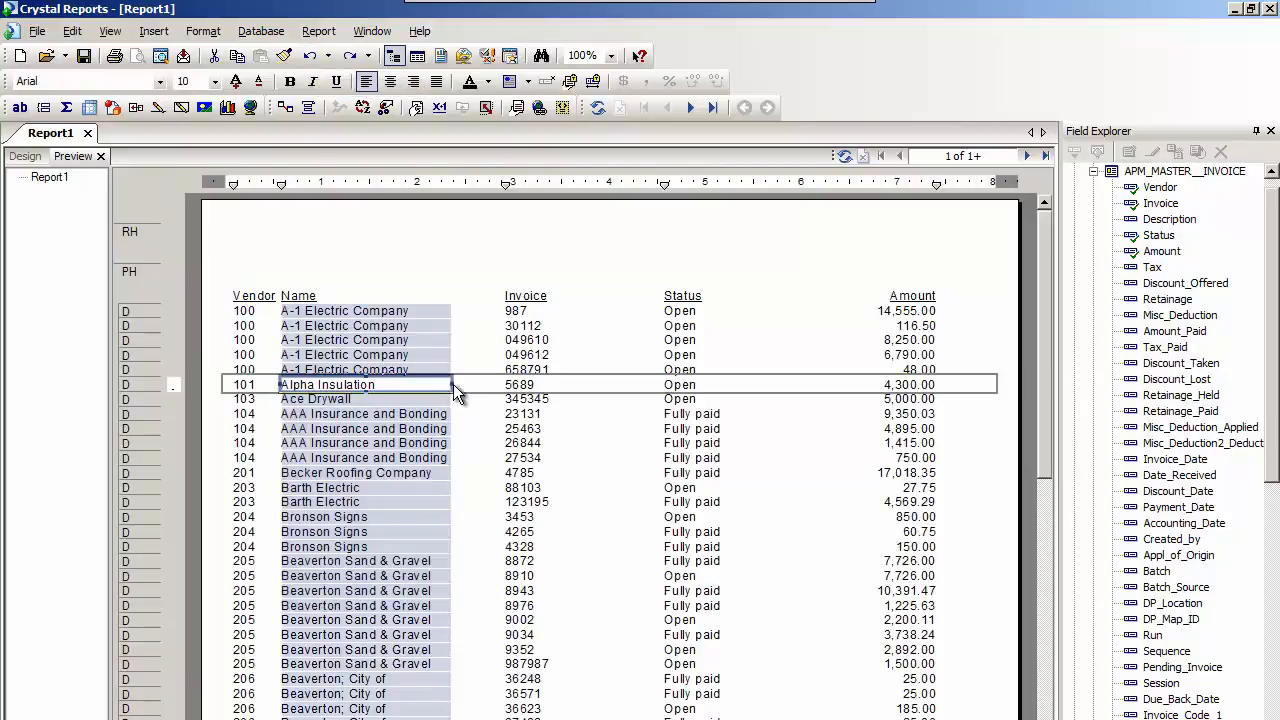
drag(454, 385, 487, 388)
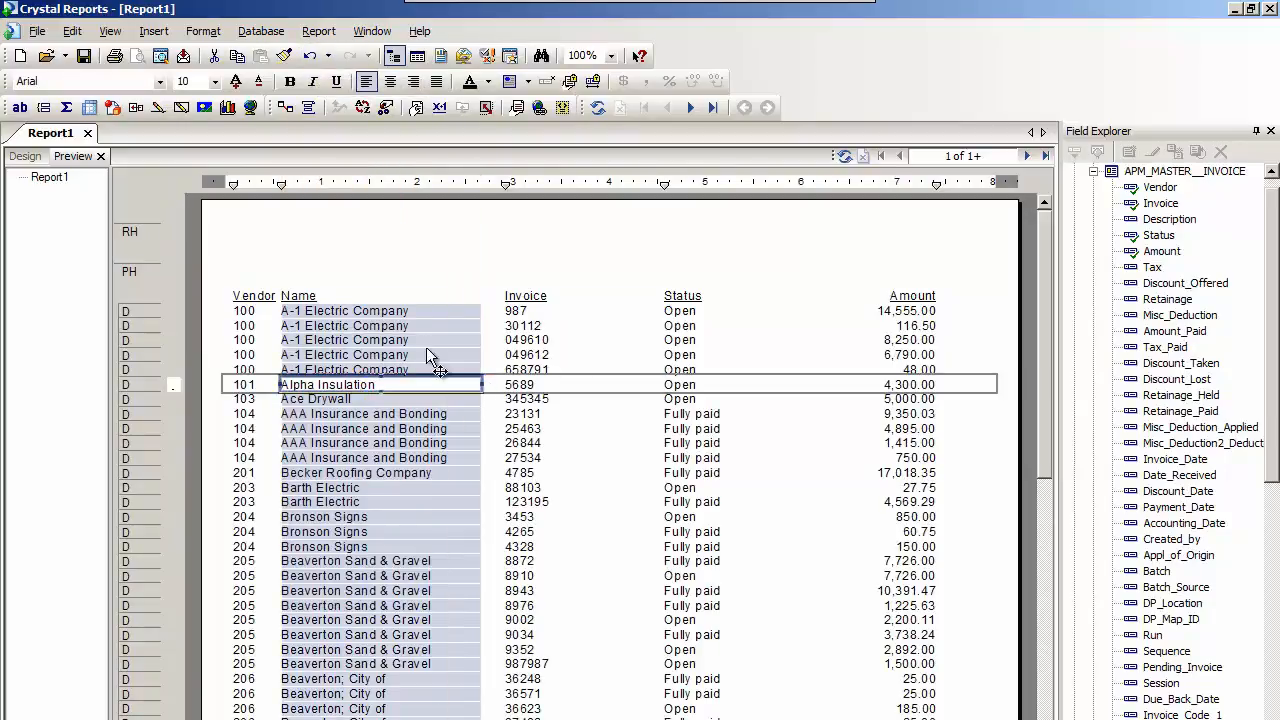
Narrow the Status column and widen the Amount column toward it.
click(678, 340)
drag(835, 340, 746, 340)
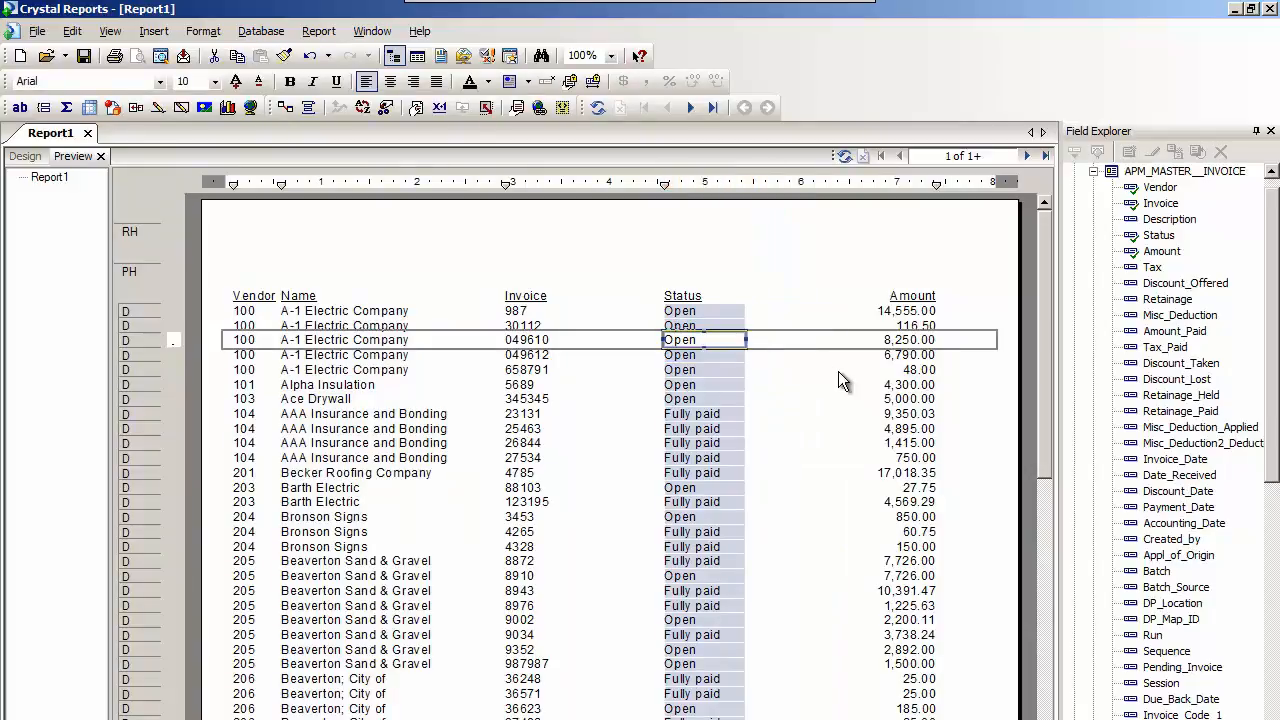
click(888, 399)
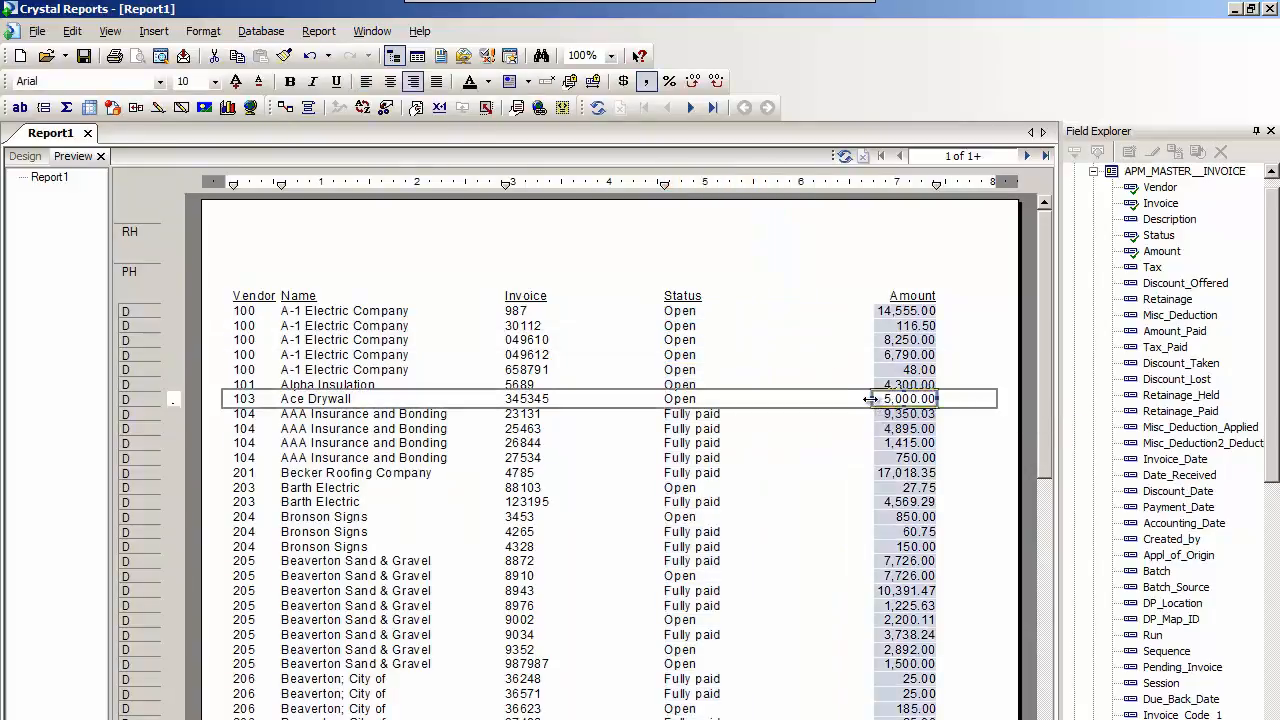
drag(858, 399, 832, 399)
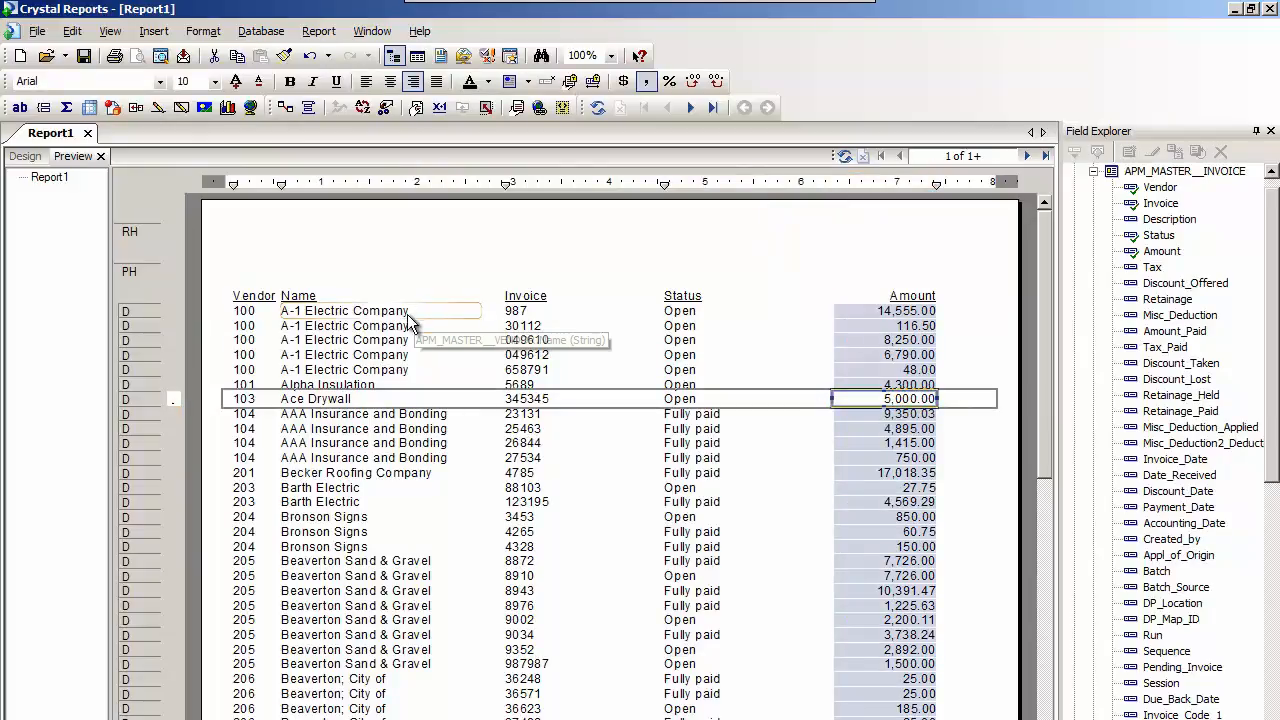